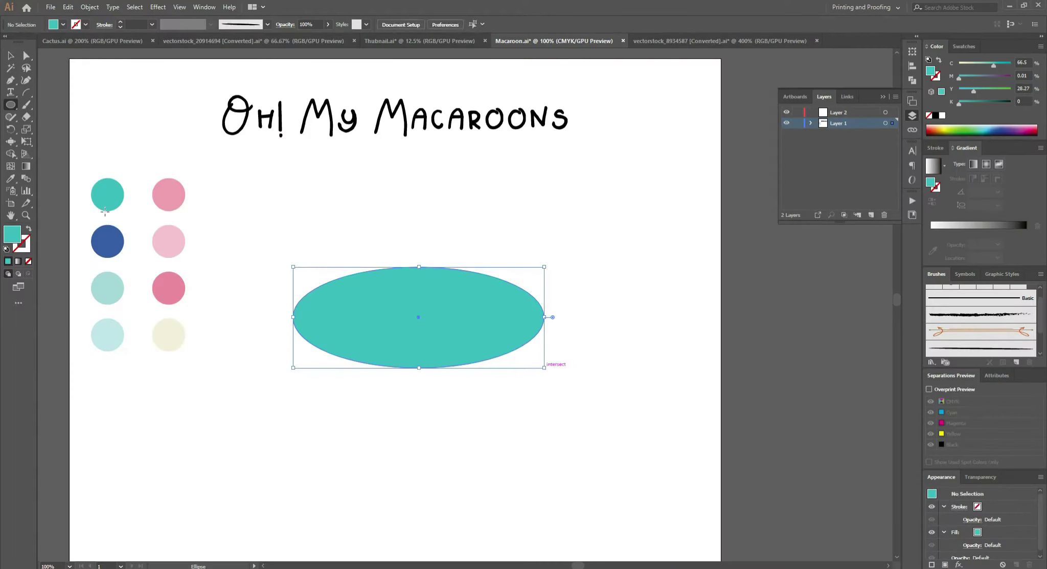
Step: Fill the ellipse with light teal, raise it, and draw a rounded rectangle below it
key("i")
left_click(108, 287)
left_click_drag(469, 330, 468, 261)
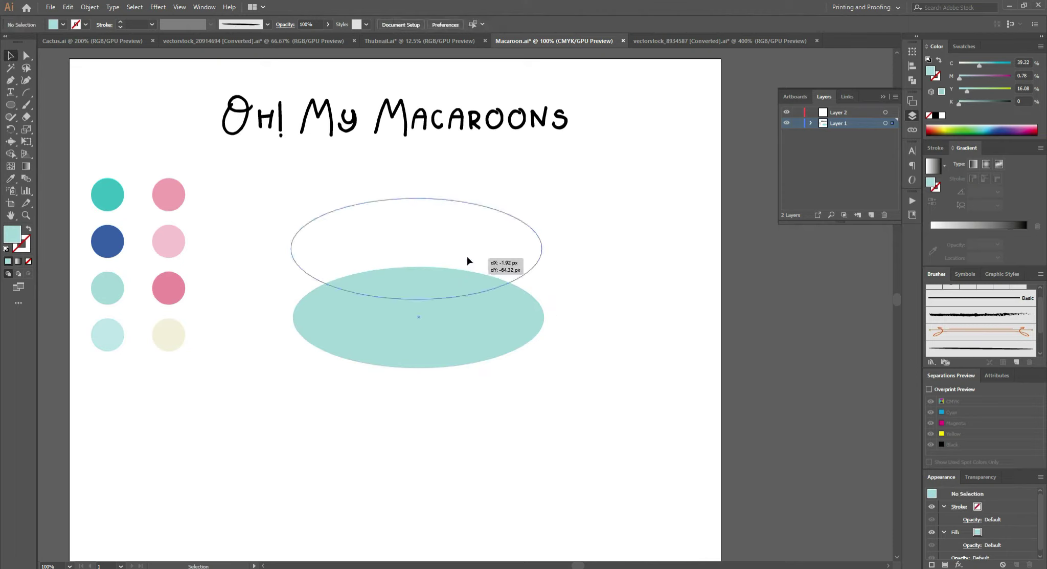
left_click(10, 104)
left_click(51, 119)
left_click_drag(291, 248, 542, 368)
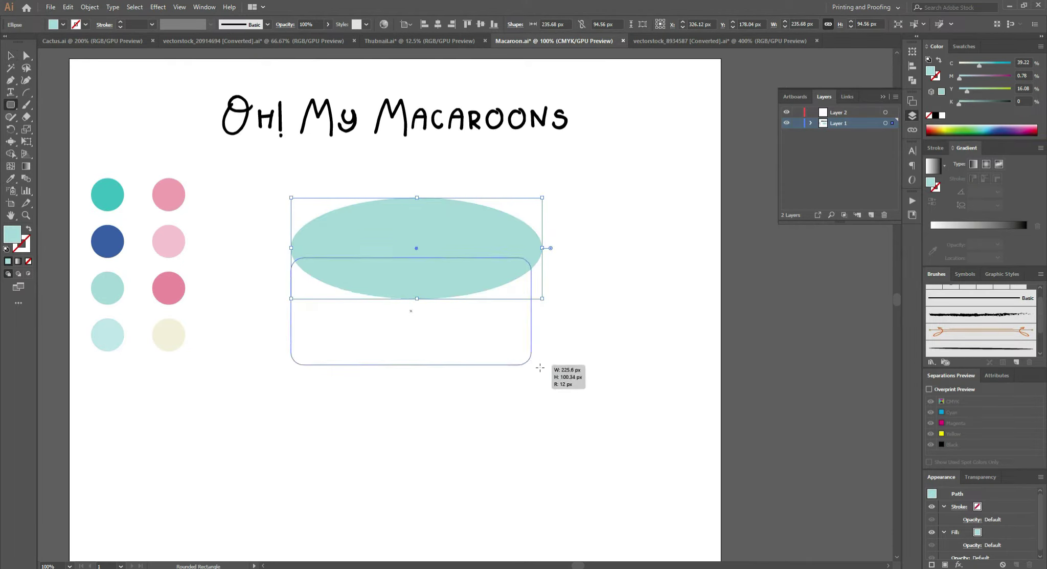
Step: Copy the ellipse to the rectangle's bottom and set a spare ellipse copy to the right
key("v")
scroll(374, 266, "up", 2)
left_click_drag(480, 156, 479, 329)
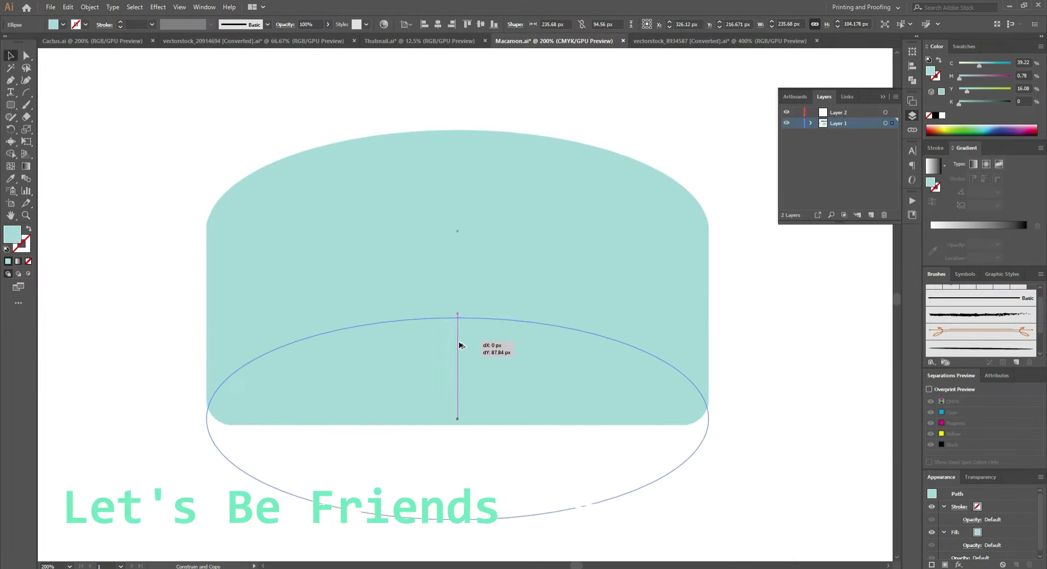
scroll(581, 355, "down", 2)
left_click_drag(494, 397, 851, 396)
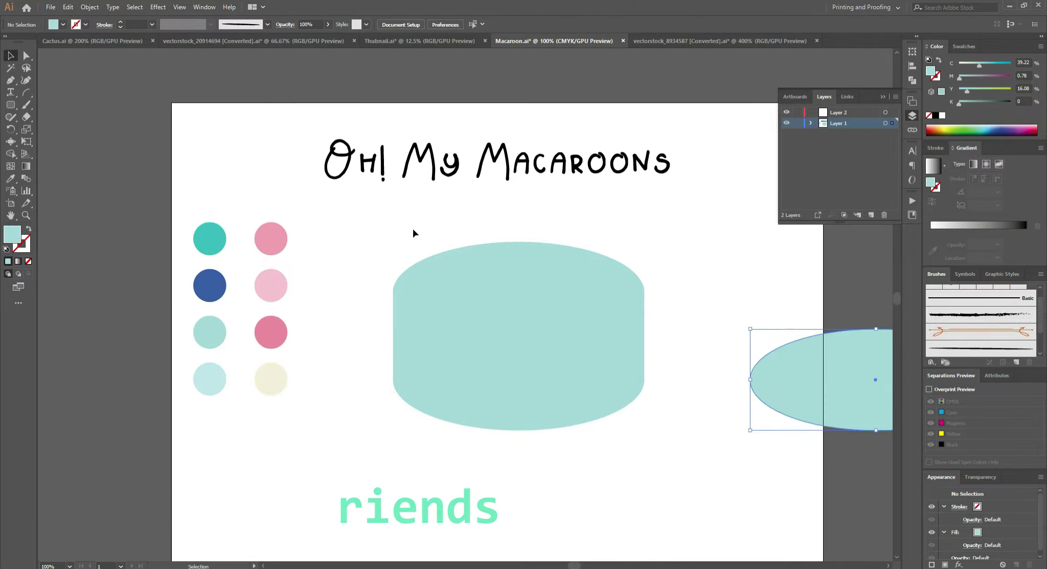
left_click_drag(414, 229, 511, 332)
Step: Widen the spare ellipse onto the cylinder top and group it with the cylinder
key("ctrl+shift+F9")
left_click_drag(842, 376, 441, 285)
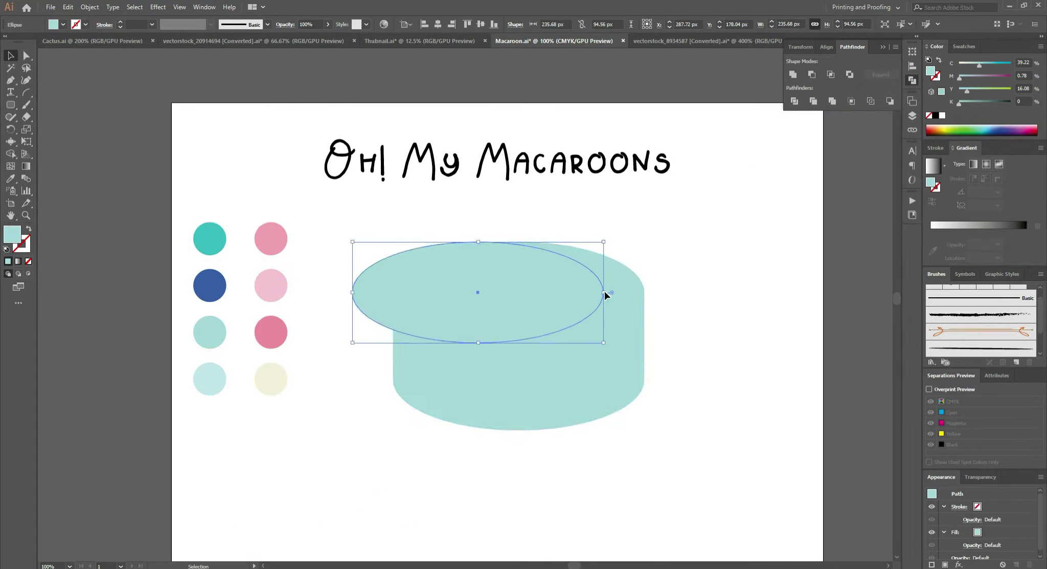
left_click_drag(601, 289, 692, 289)
left_click_drag(522, 220, 521, 199)
left_click_drag(591, 267, 591, 281)
left_click(574, 368, "shift")
key("ctrl+g")
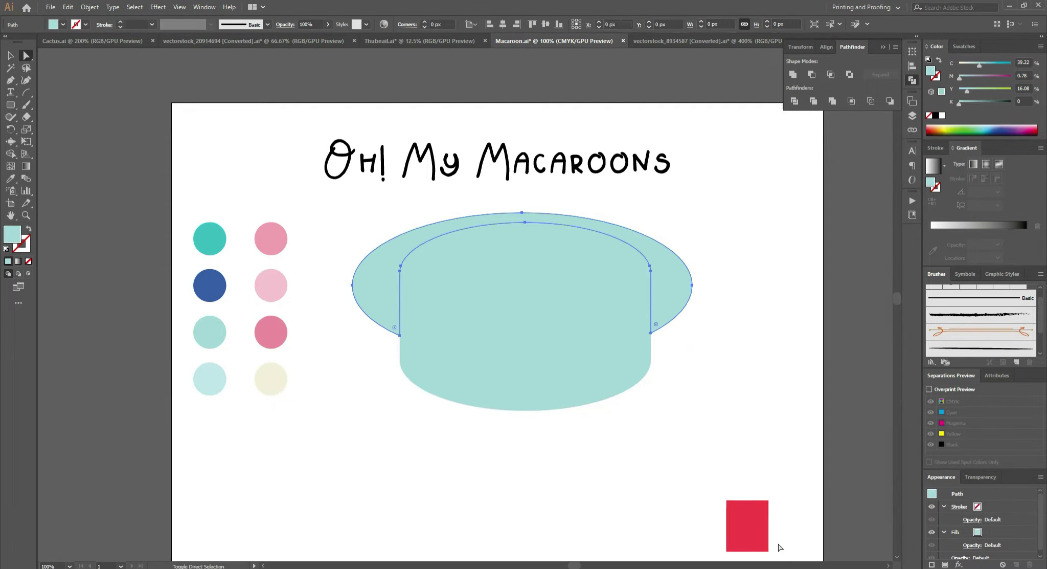
Step: Fill the lower band with cream, nudge it up, and reshape the teal curve's bottom point
key("i")
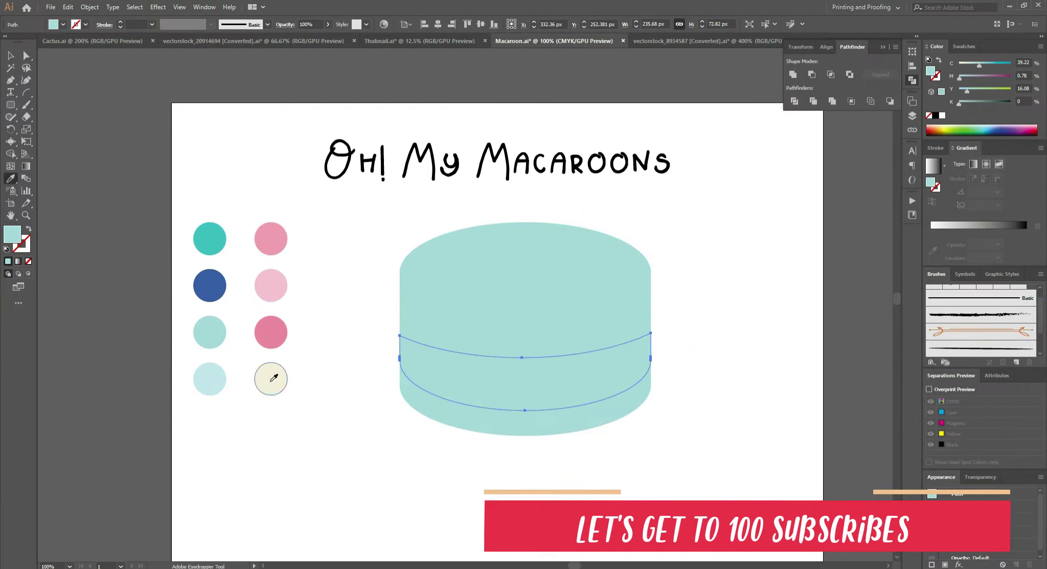
left_click(271, 379)
left_click(10, 55)
key("shift+Up")
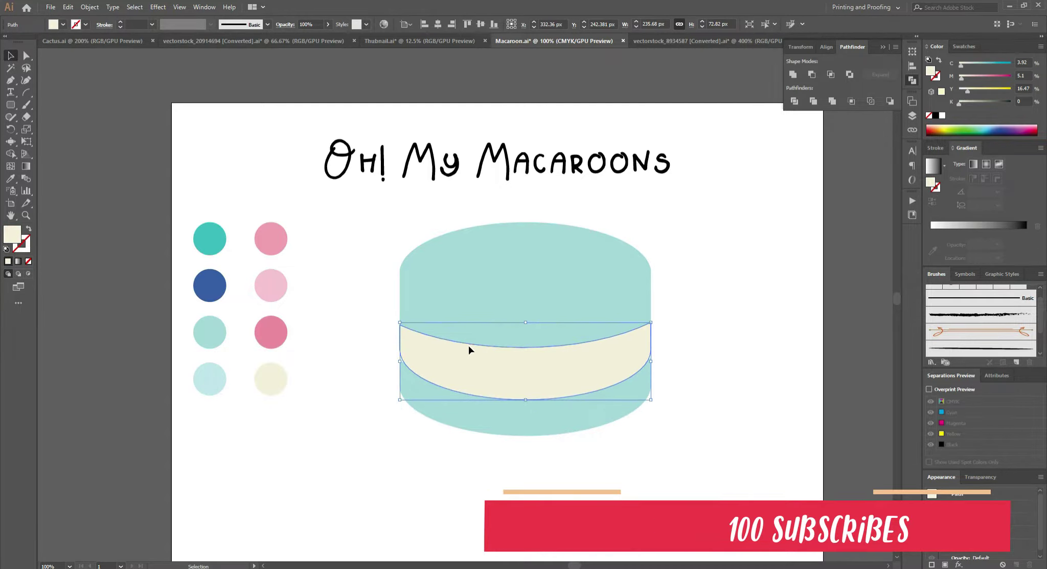
key("ctrl+equal")
key("a")
left_click(763, 349)
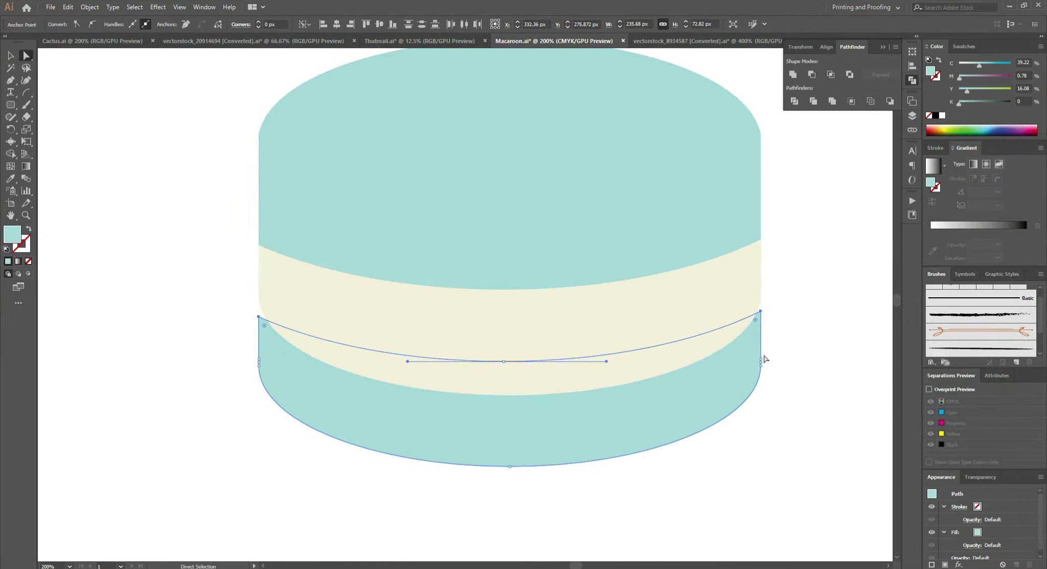
left_click_drag(503, 361, 504, 352)
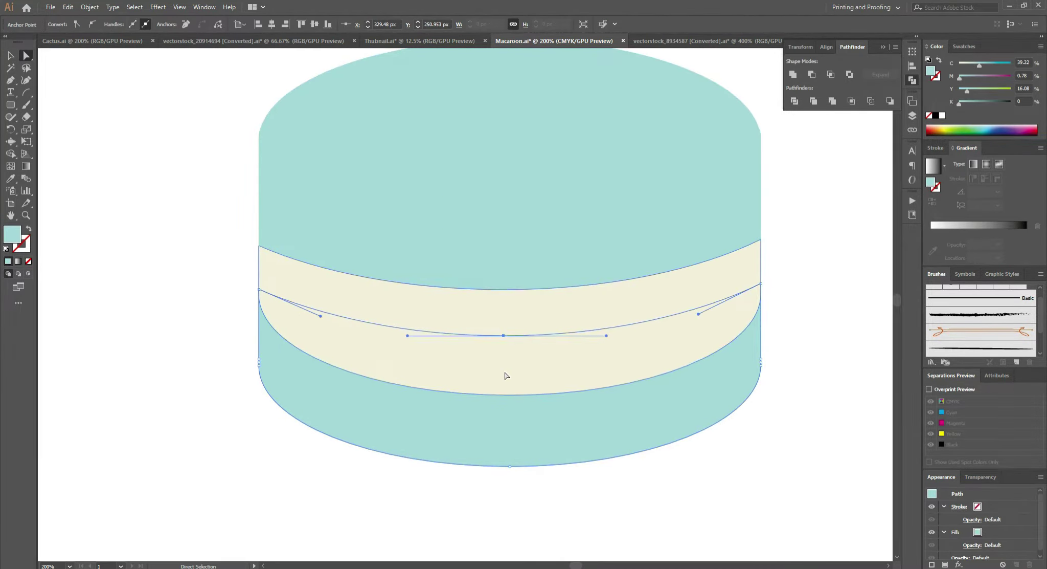
key("ctrl+0")
left_click(692, 405)
Step: Turn the band copy into a dark blue brushed outline on the band's top edge
left_click_drag(692, 405, 223, 188)
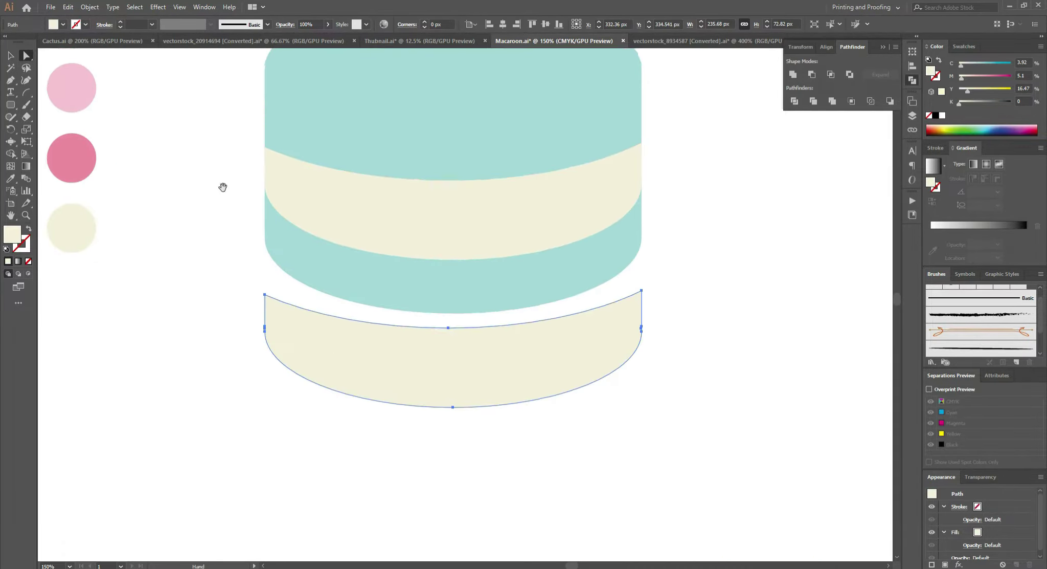
key("ctrl+0")
key("shift+x")
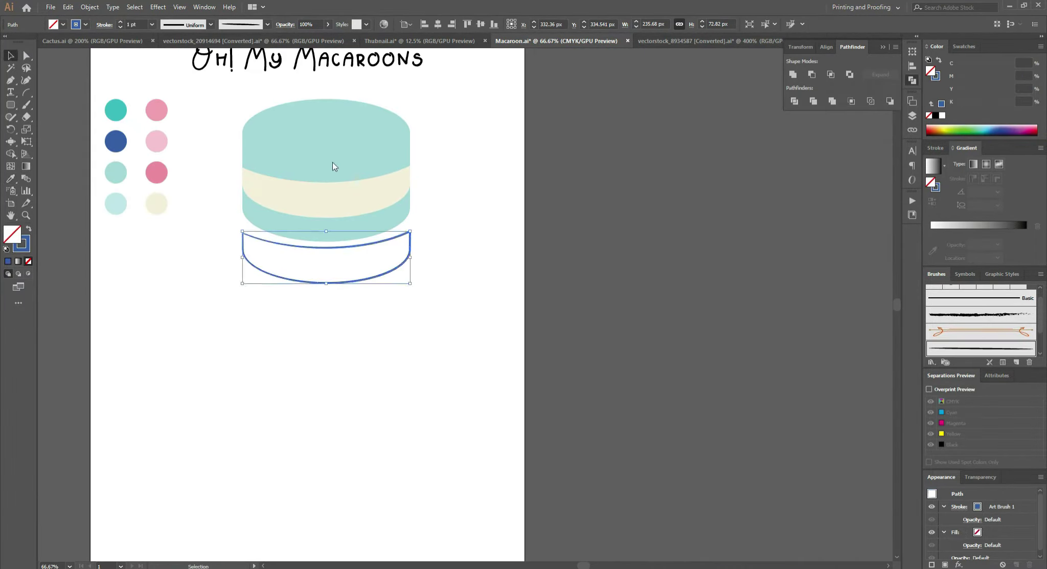
scroll(332, 167, "up", 2)
left_click_drag(369, 193, 369, 194)
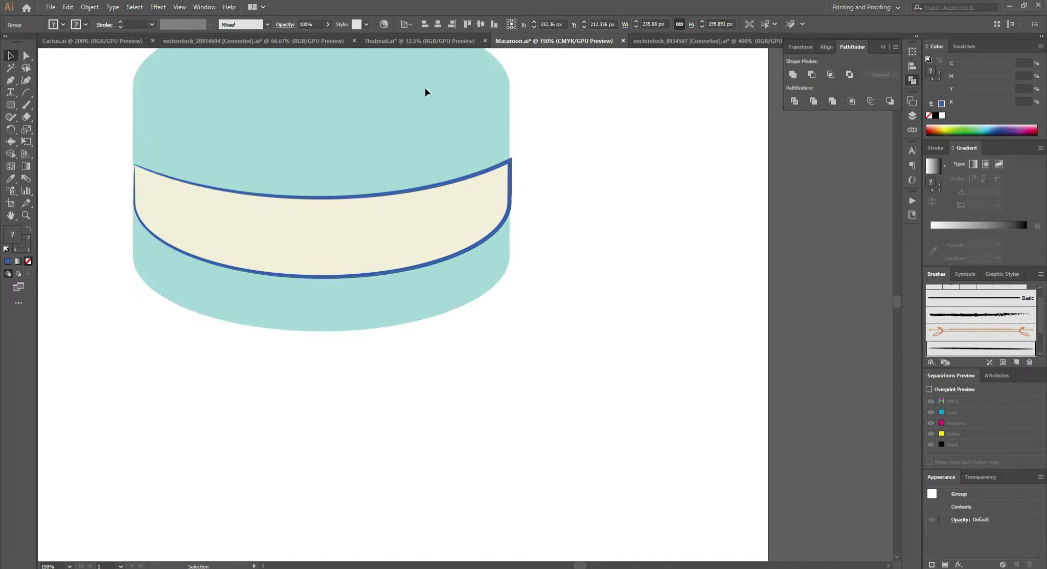
Step: Unite the macaroon pieces into one outlined shape and draw an ellipse on its top
left_click(800, 72)
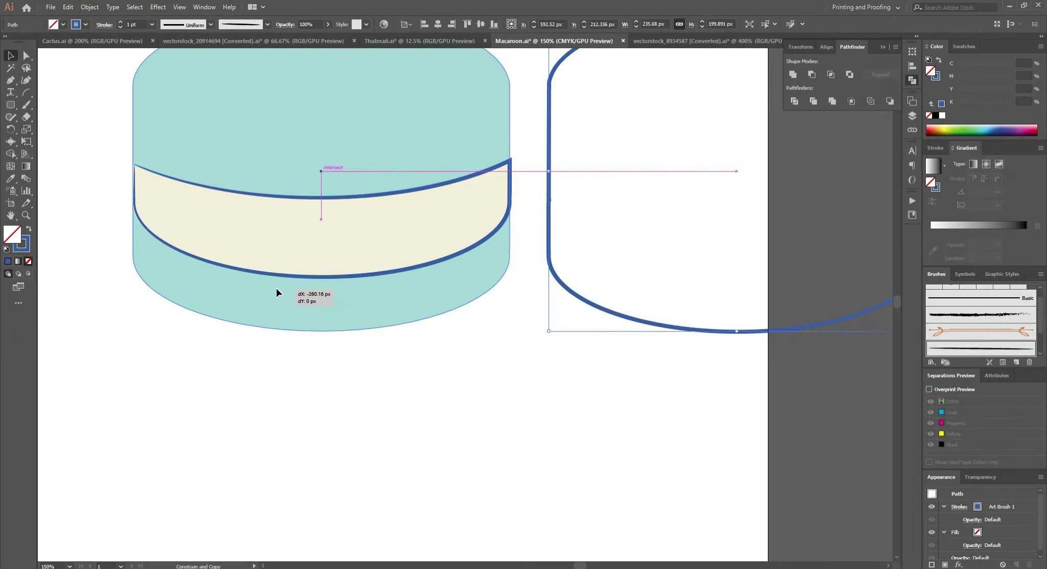
key("ctrl+0")
left_click(555, 208)
scroll(450, 207, "up", 3)
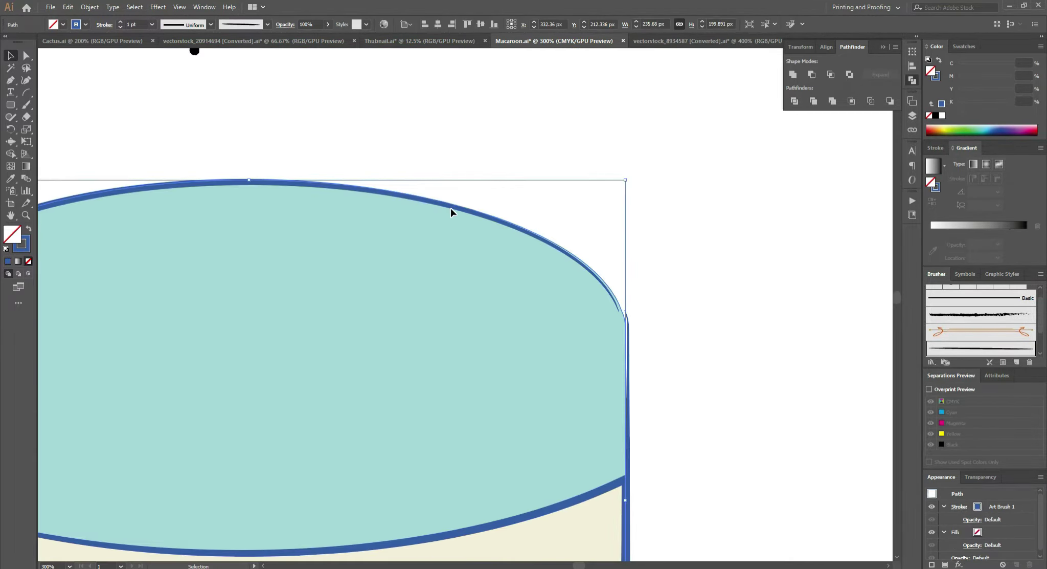
scroll(451, 208, "down", 2)
left_click_drag(11, 106, 51, 129)
left_click_drag(286, 273, 477, 214)
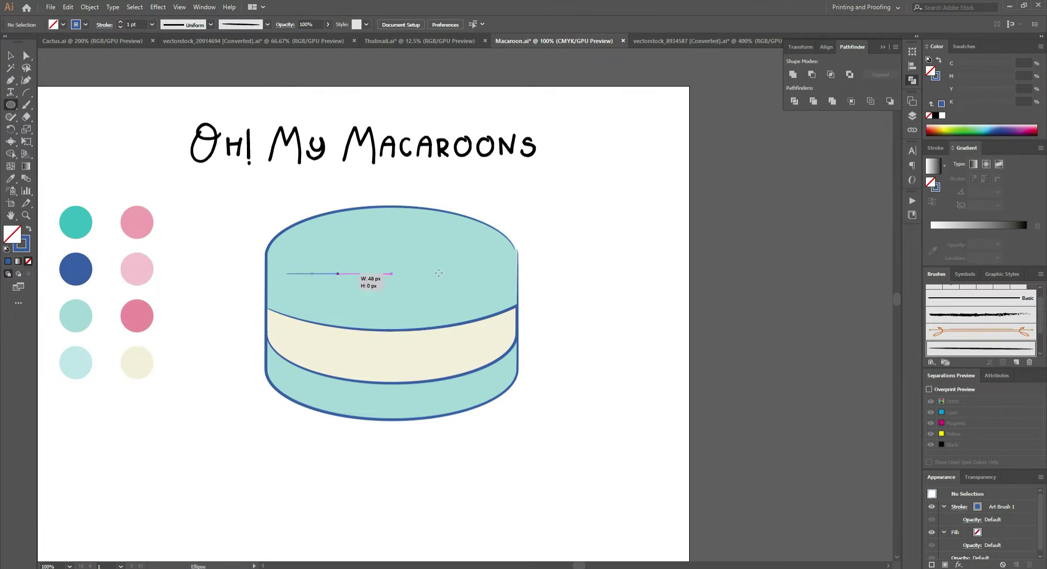
Step: Fill the top ellipse light blue and add a smaller duplicate highlight to its right
key("i")
left_click(79, 364)
scroll(424, 289, "up", 2)
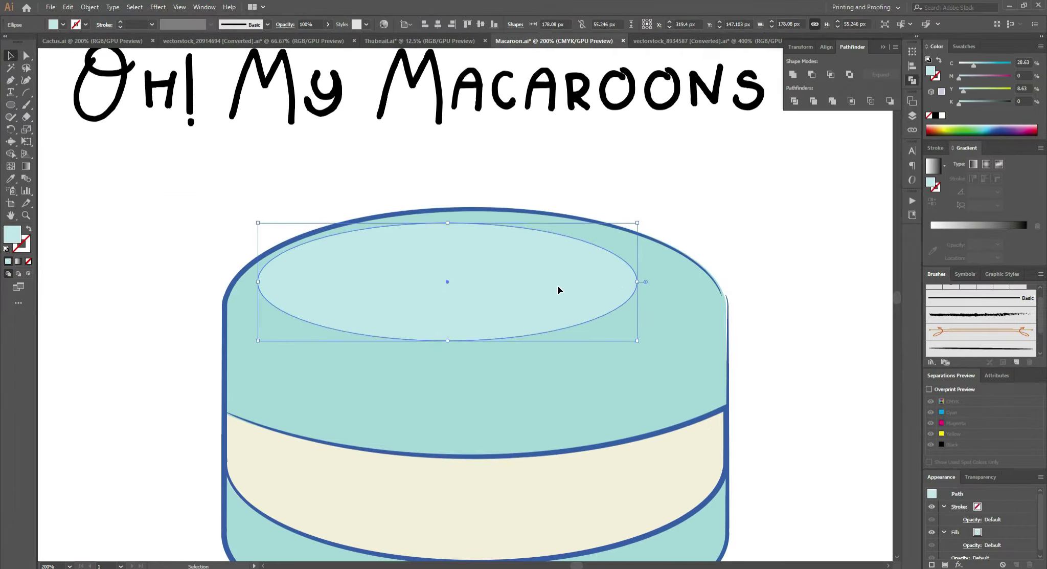
scroll(664, 354, "down", 2)
left_click(663, 354)
left_click(466, 256)
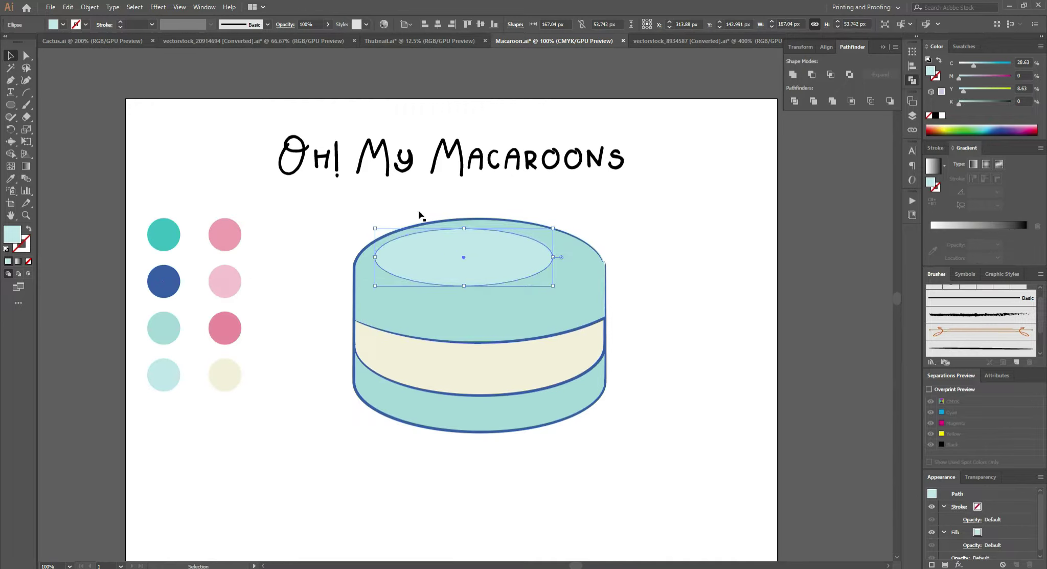
left_click_drag(421, 225, 651, 230)
mouse_move(783, 288)
left_mouse_down()
mouse_move(718, 265)
mouse_move(467, 261)
left_mouse_up()
scroll(719, 265, "up", 2)
scroll(634, 341, "down", 2)
Step: Draw a 4 pt white brush gloss arc along the macaroon top's left edge
left_click(25, 98)
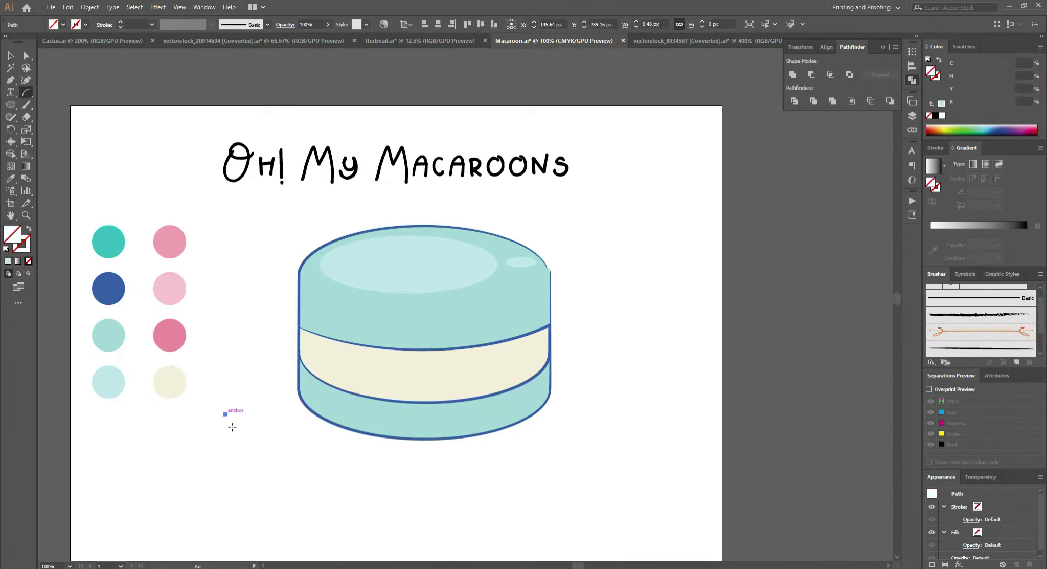
left_click_drag(369, 248, 313, 305)
key("shift+x")
left_click(152, 24)
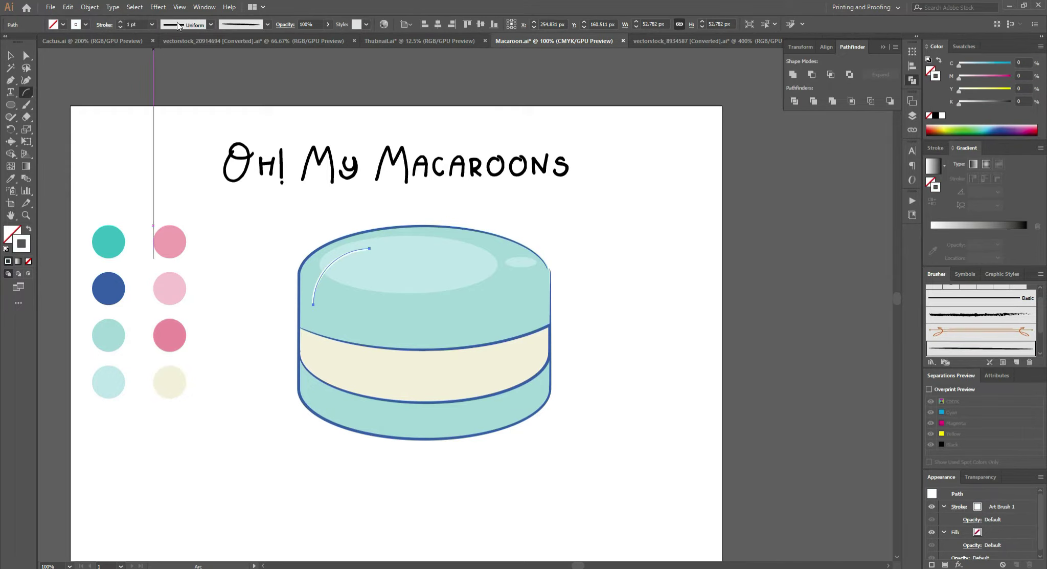
left_click(169, 97)
key("v")
scroll(308, 310, "up", 2)
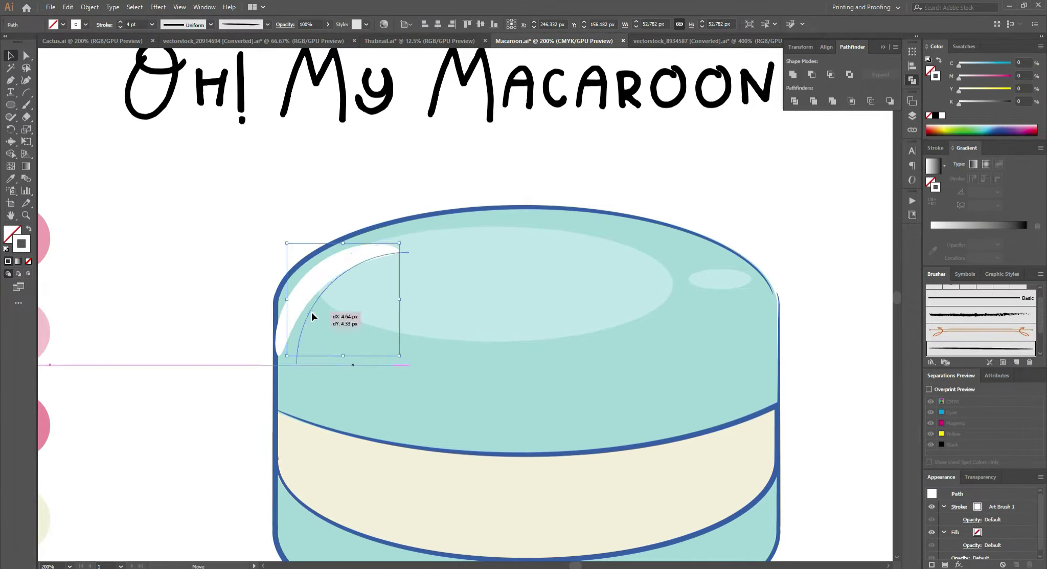
left_click_drag(307, 309, 311, 312)
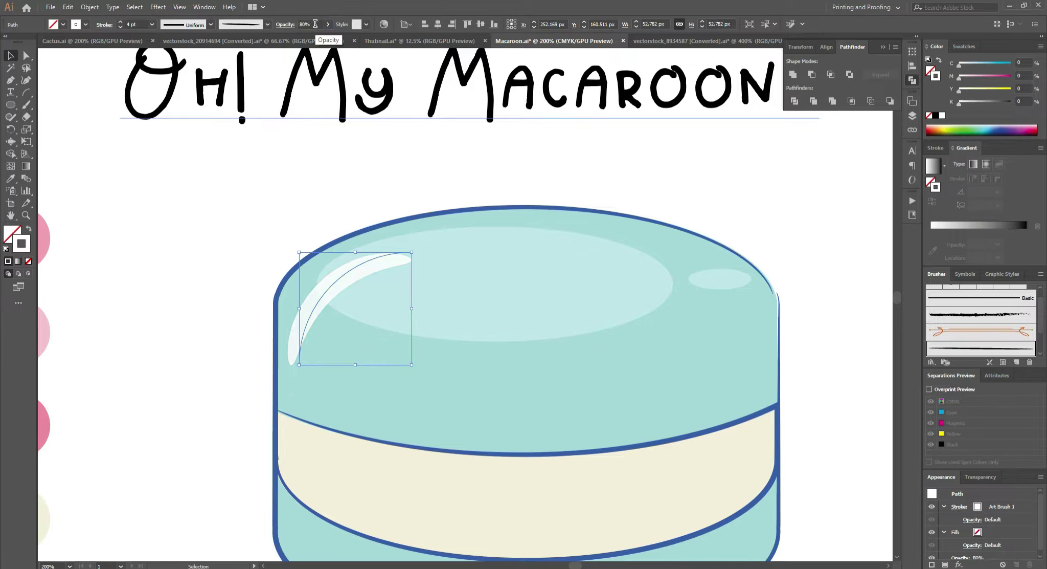
left_click(227, 212)
key("ctrl+1")
Step: Draw a small cream-filled ellipse below the macaroon
left_click(10, 105)
left_click_drag(231, 423, 260, 467)
key("i")
left_click(56, 301)
key("a")
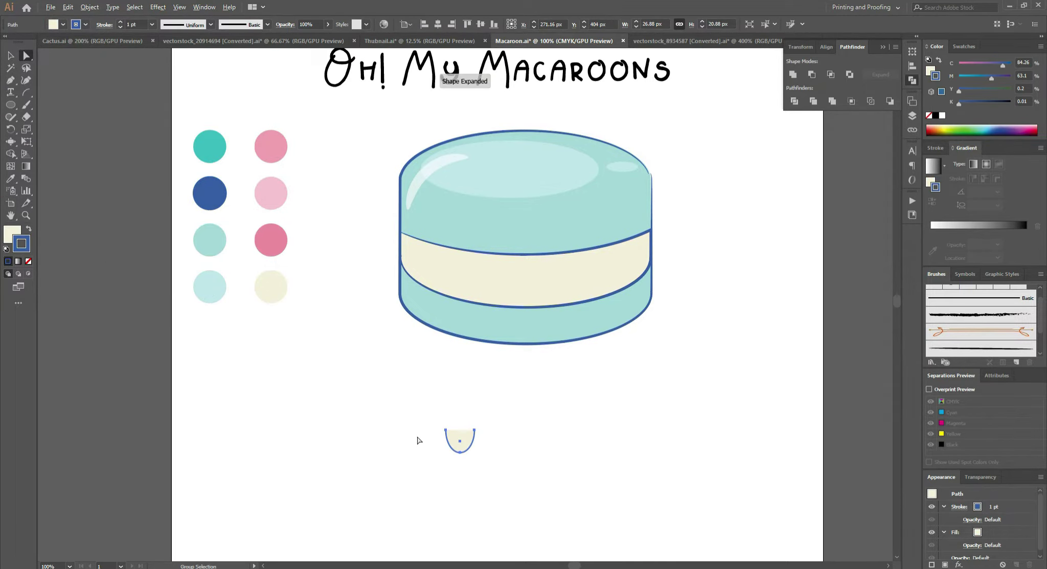
Step: Lengthen the cream drip and place the drips at the band's left and right edges
scroll(419, 440, "up", 2)
left_click_drag(489, 387, 438, 382)
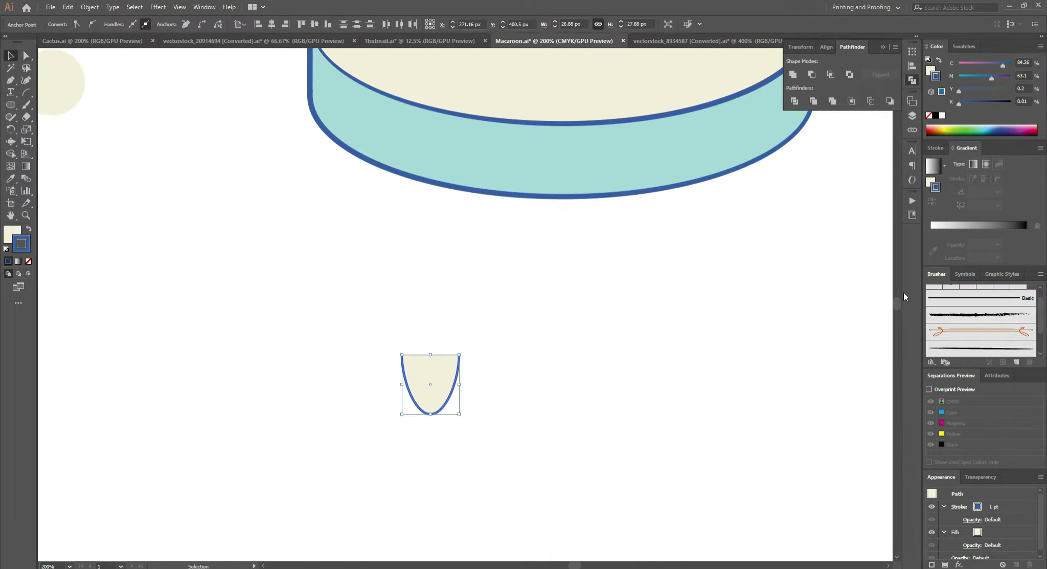
left_click_drag(443, 92, 442, 92)
scroll(443, 93, "up", 5)
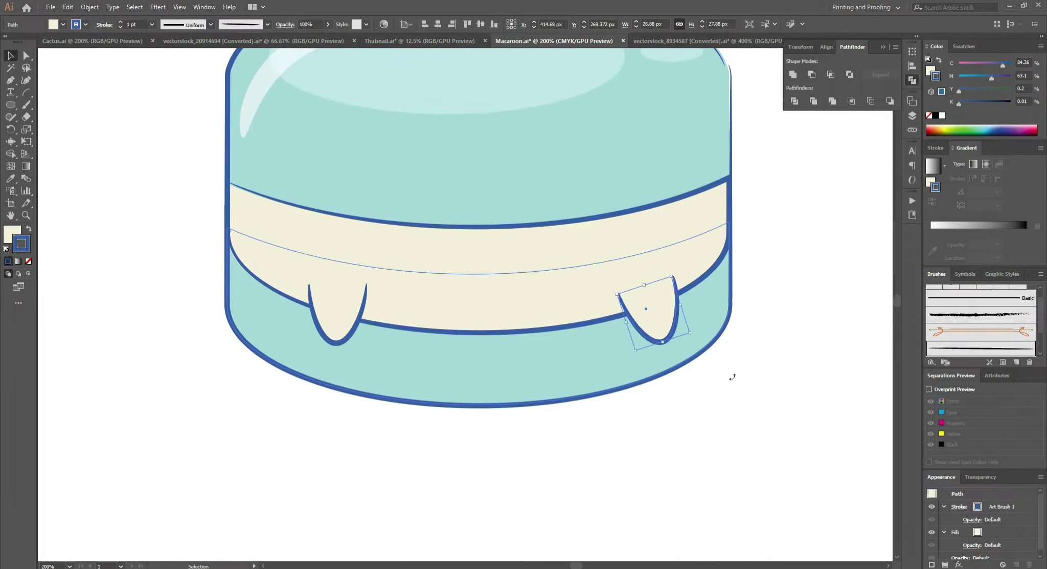
left_click_drag(361, 343, 332, 335)
left_click(715, 374)
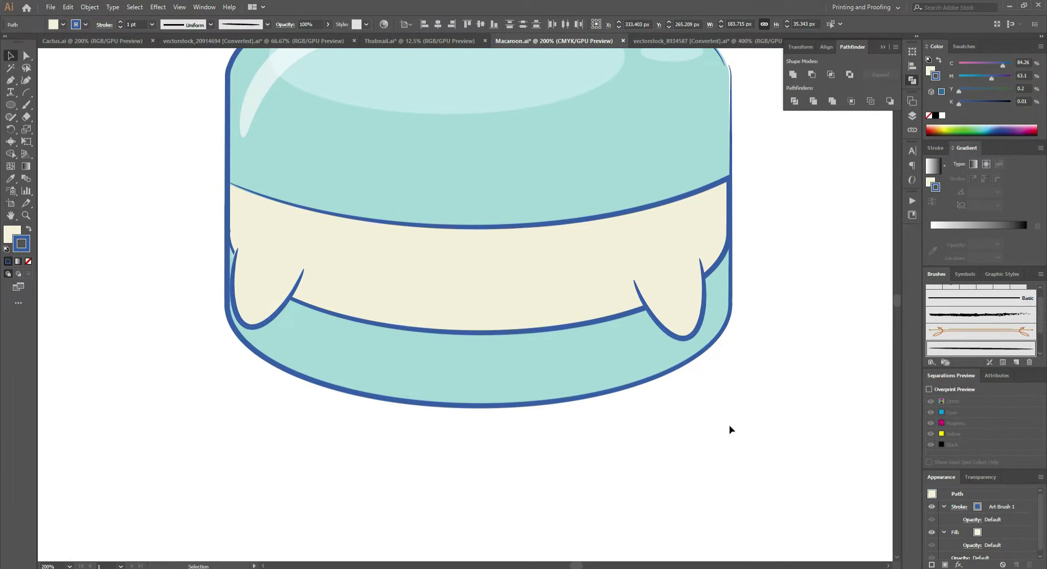
scroll(729, 427, "down", 1)
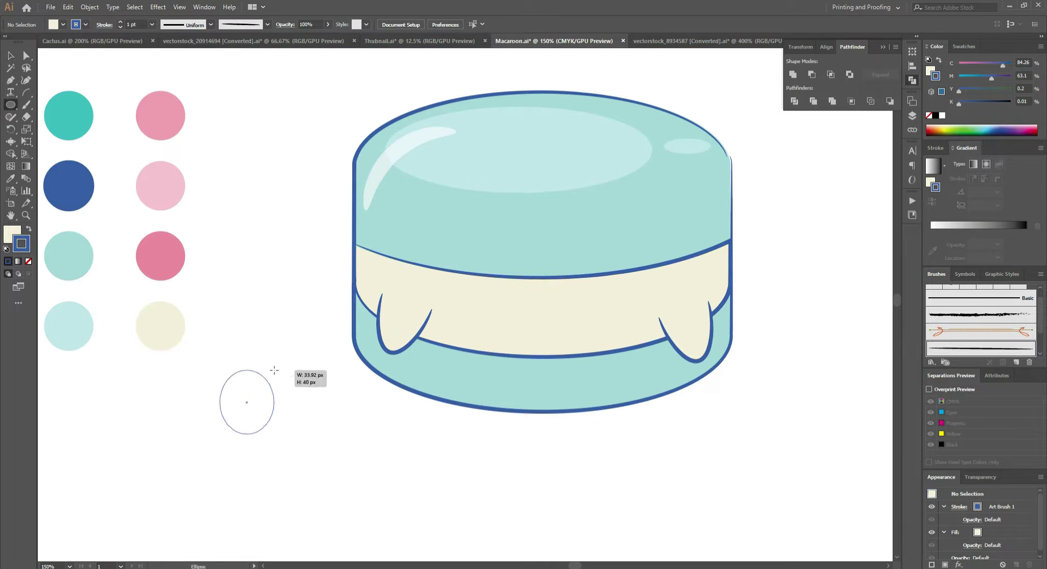
scroll(553, 470, "down", 5)
Step: Paste the leg shapes below the macaroon and enlarge them to suit the body
scroll(629, 438, "down", 1)
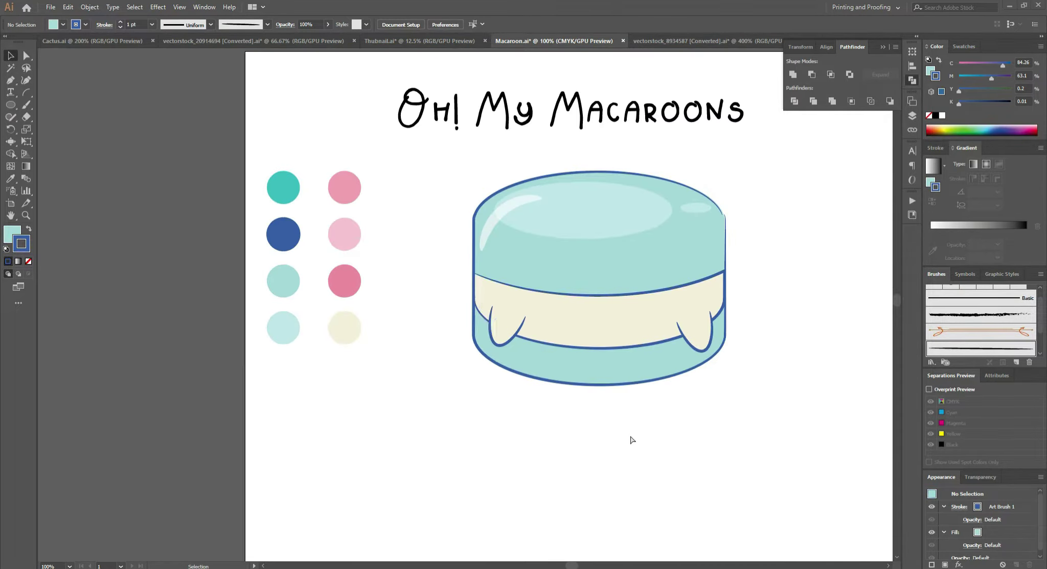
key("ctrl+v")
left_click_drag(460, 307, 590, 392)
scroll(667, 437, "up", 2)
left_click_drag(568, 496, 616, 534)
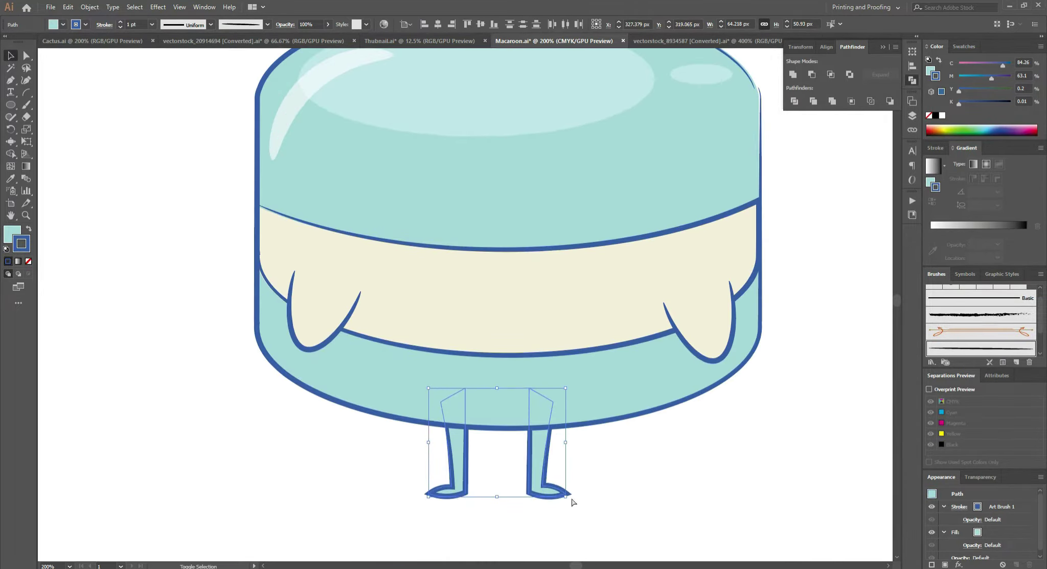
key("ctrl+shift+a")
Step: Draw a 10% black ellipse across the leg tops and select it with the legs
left_click_drag(660, 378, 662, 373)
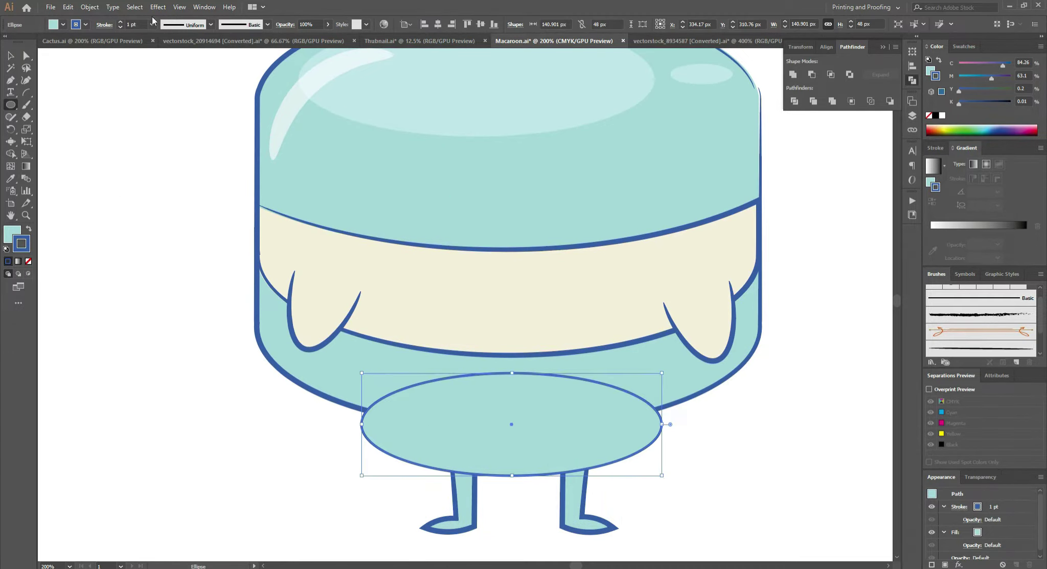
left_click(936, 115)
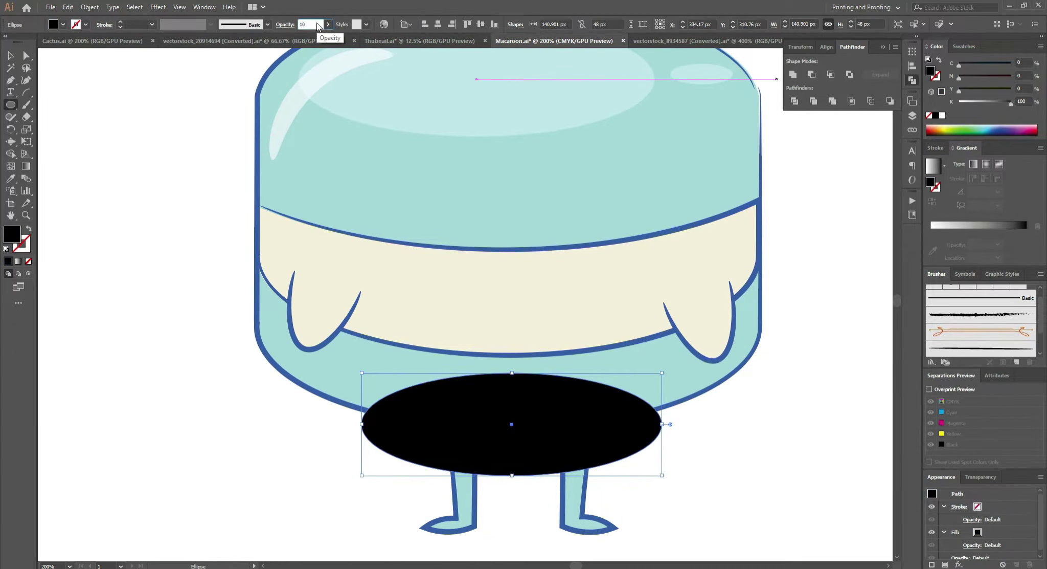
key("Return")
left_click(471, 516, "shift")
key("ctrl+minus")
key("ctrl+minus")
key("ctrl+minus")
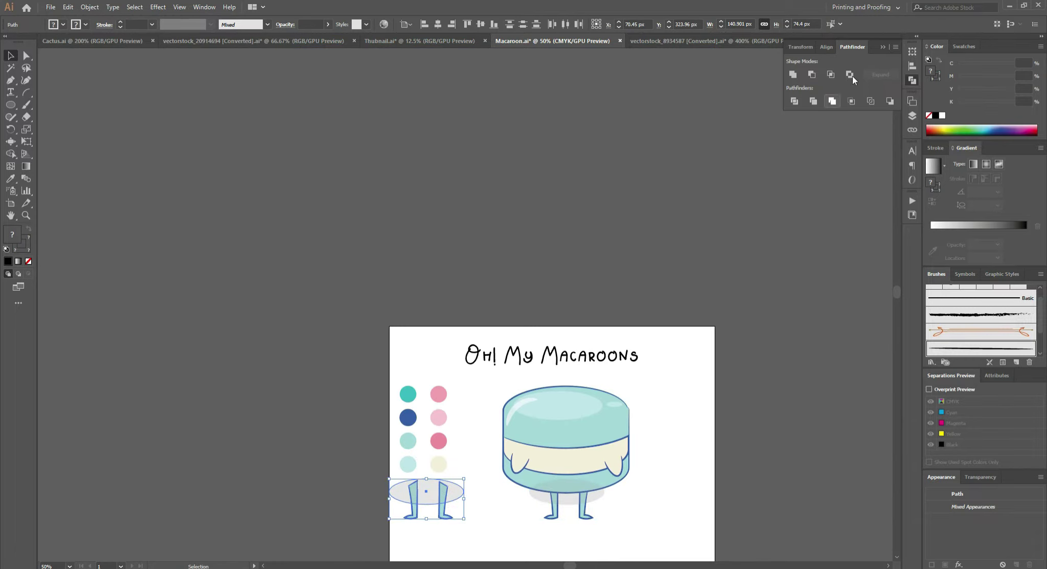
key("ctrl+plus")
key("ctrl+plus")
key("ctrl+plus")
key("ctrl+1")
key("a")
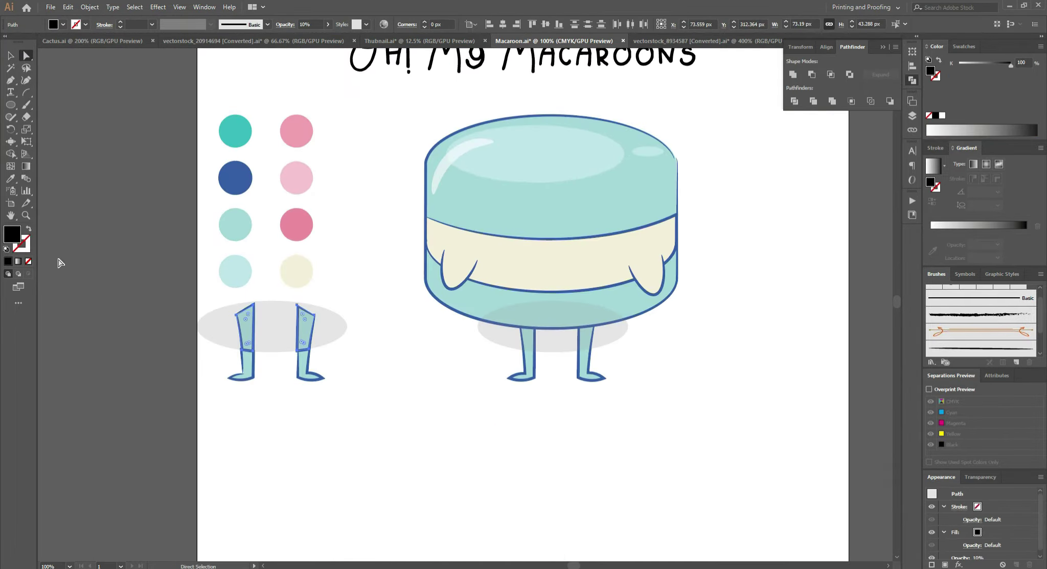
Step: Crop the shadow to the leg shapes and position the shading at the legs' tops
key("ctrl+x")
key("ctrl+plus")
key("ctrl+plus")
key("ctrl+plus")
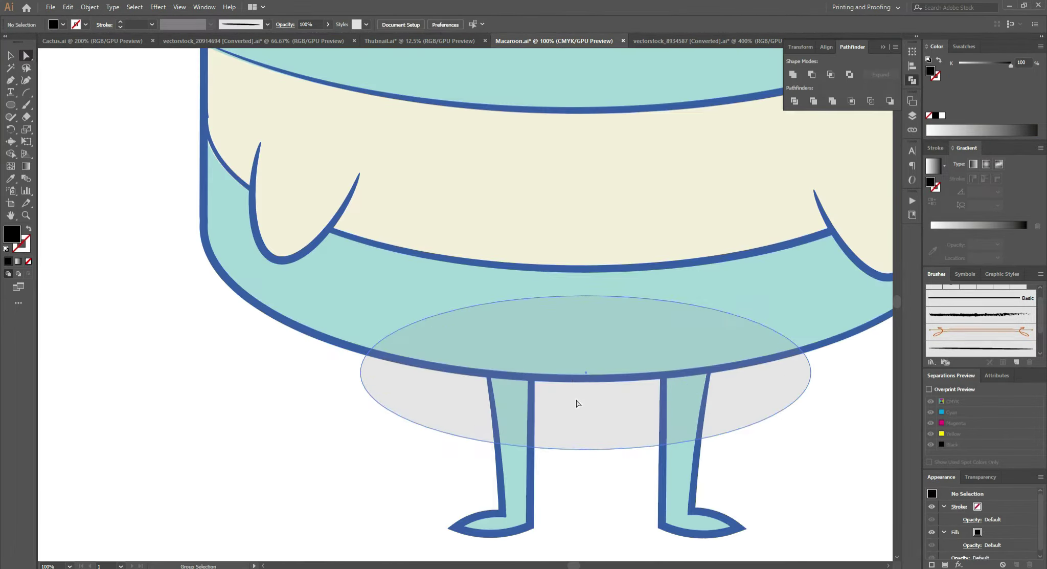
key("ctrl+f")
left_click_drag(535, 314, 535, 315)
key("ctrl+minus")
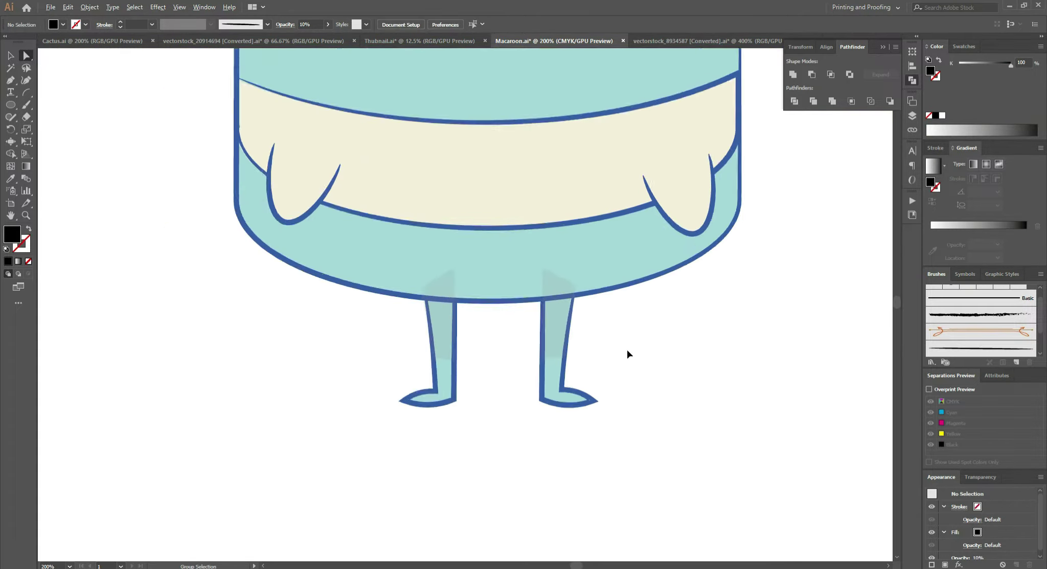
key("ctrl+minus")
Step: Fill the leg shading bright teal and bring the legs in front of the body
left_click(199, 175)
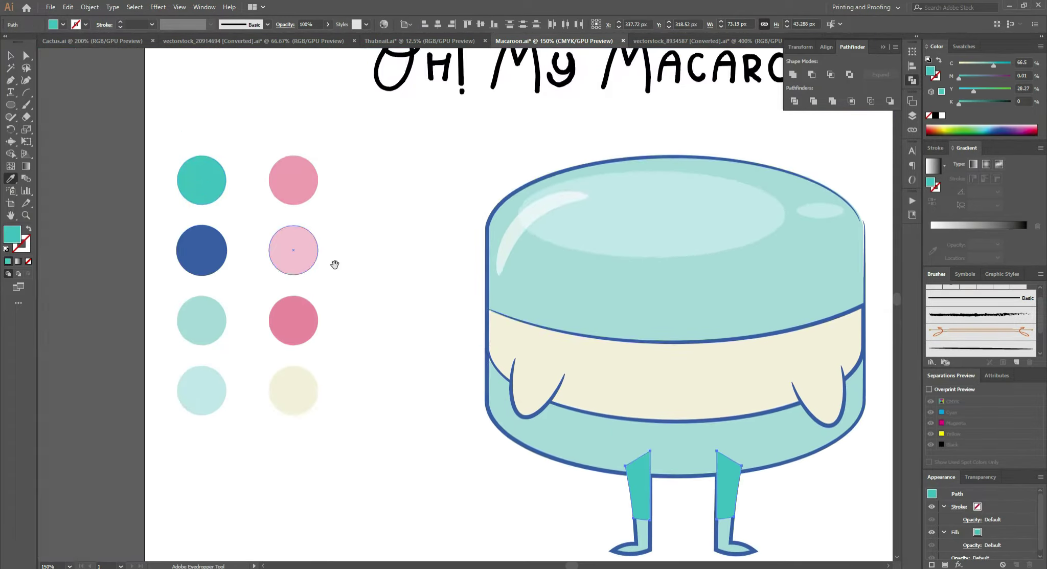
left_click(12, 55)
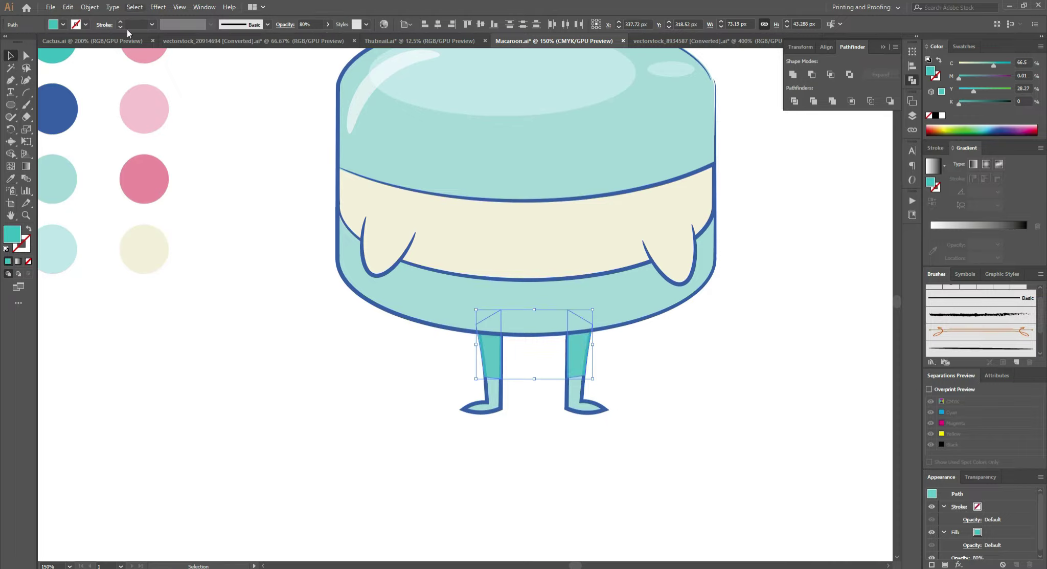
key("ctrl+plus")
key("ctrl+plus")
key("ctrl+plus")
left_click(317, 321)
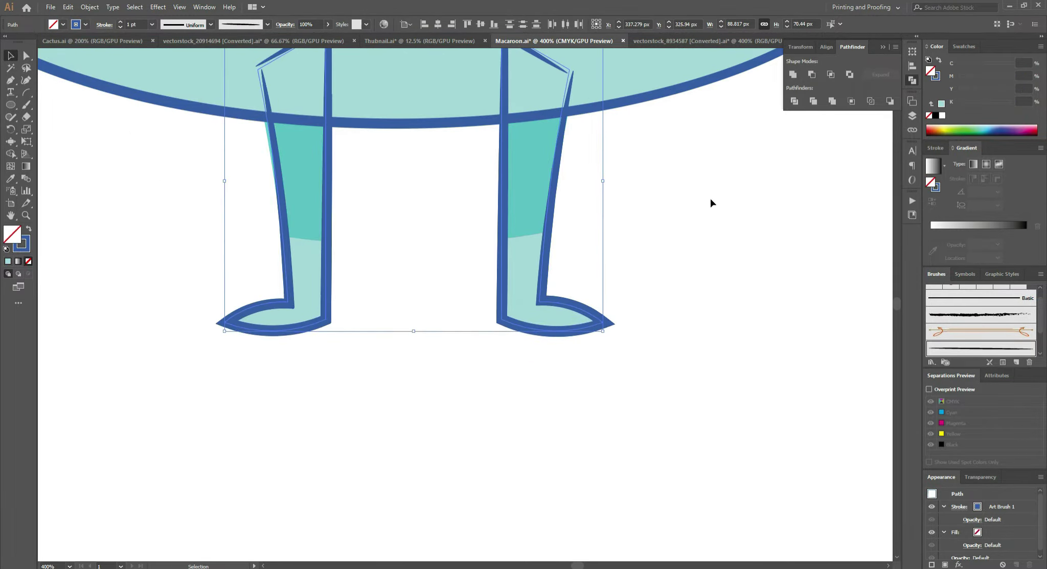
key("ctrl+shift+bracketright")
left_click(157, 389)
key("ctrl+minus")
key("ctrl+minus")
key("ctrl+minus")
key("ctrl+minus")
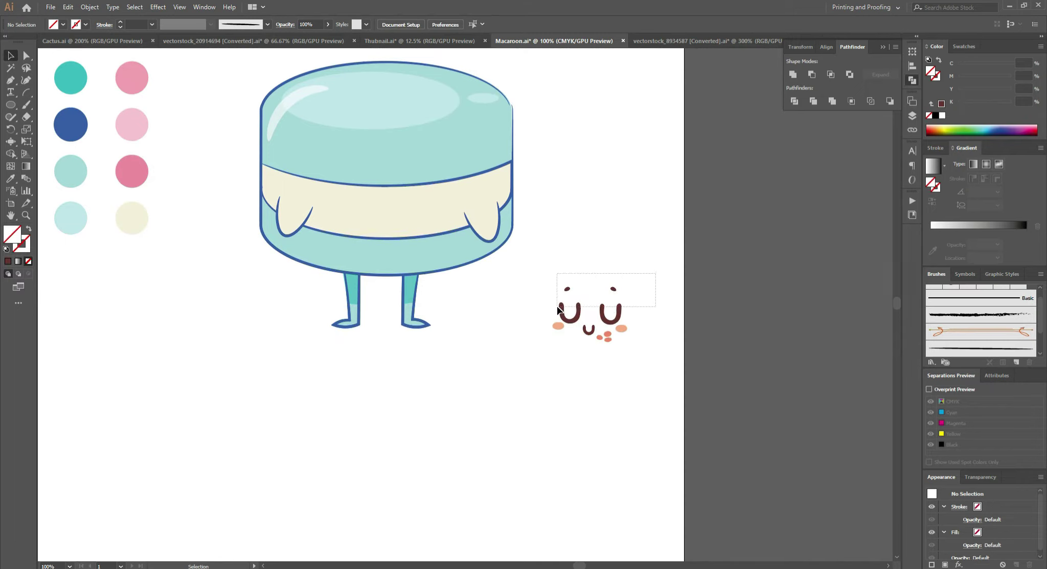
Step: Recolour the mouth via the Color Picker and duplicate the speckles across the filling
left_click(589, 328, "ctrl")
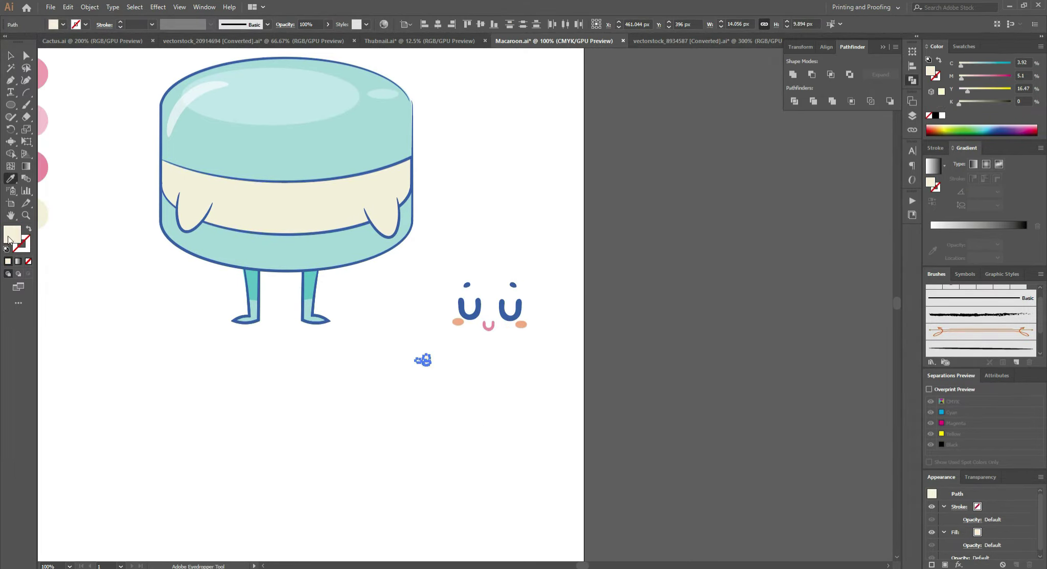
double_click(9, 238)
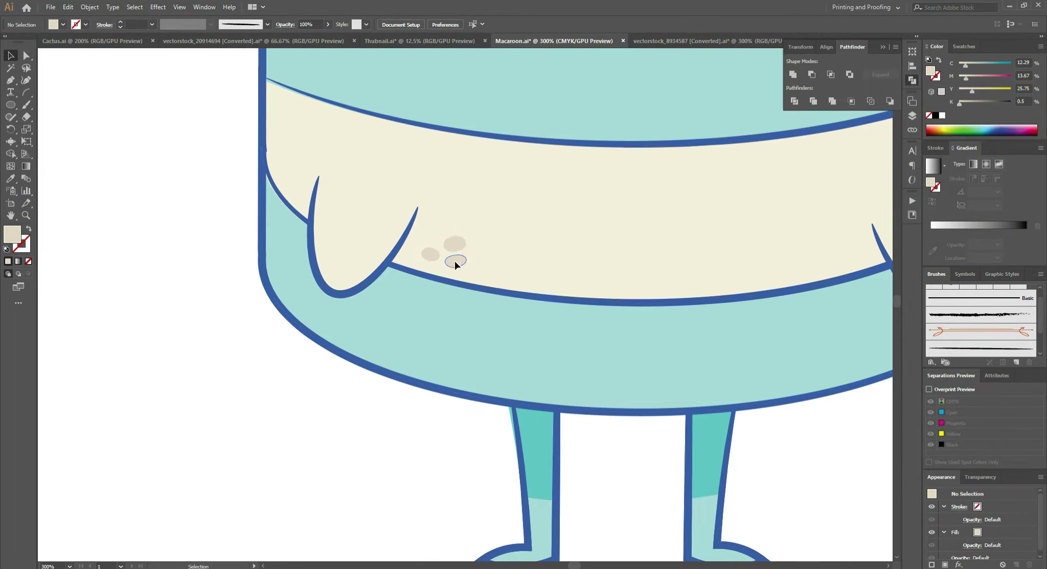
left_click_drag(428, 262, 303, 115)
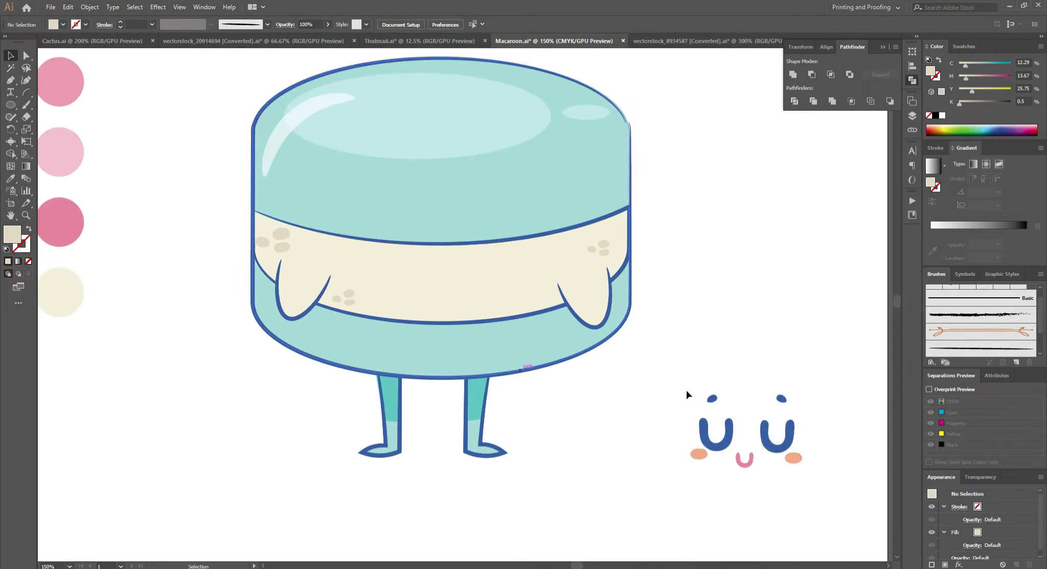
Step: Move the face onto the cream band, shrink it slightly, and shift it right
left_click_drag(787, 425, 486, 286)
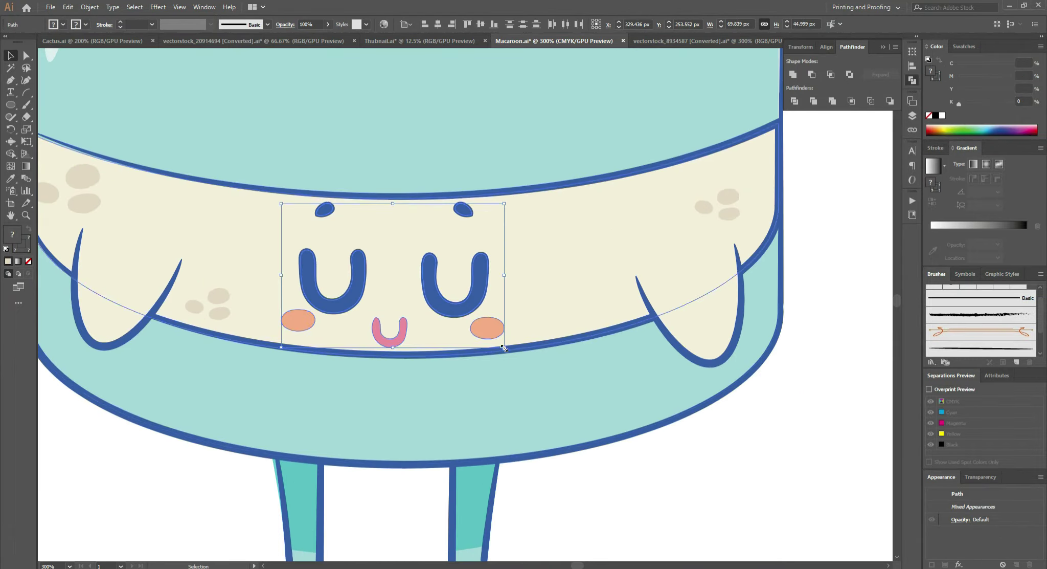
left_click_drag(503, 348, 490, 338)
left_click_drag(466, 276, 542, 277)
left_click(798, 476)
scroll(797, 476, "down", 4)
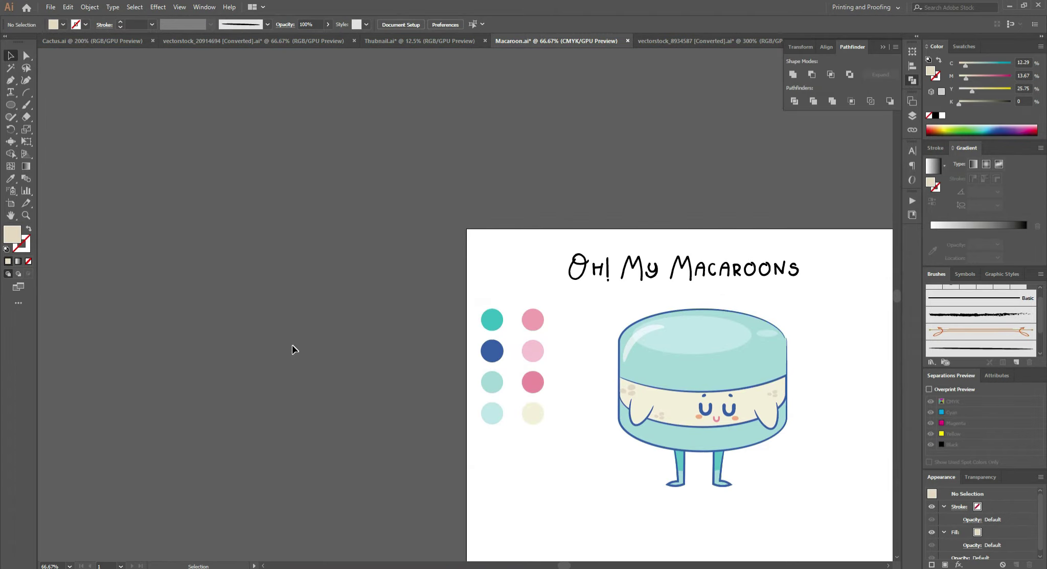
Step: Nudge the face group up into place on the band
scroll(425, 345, "up", 3)
left_click(527, 421)
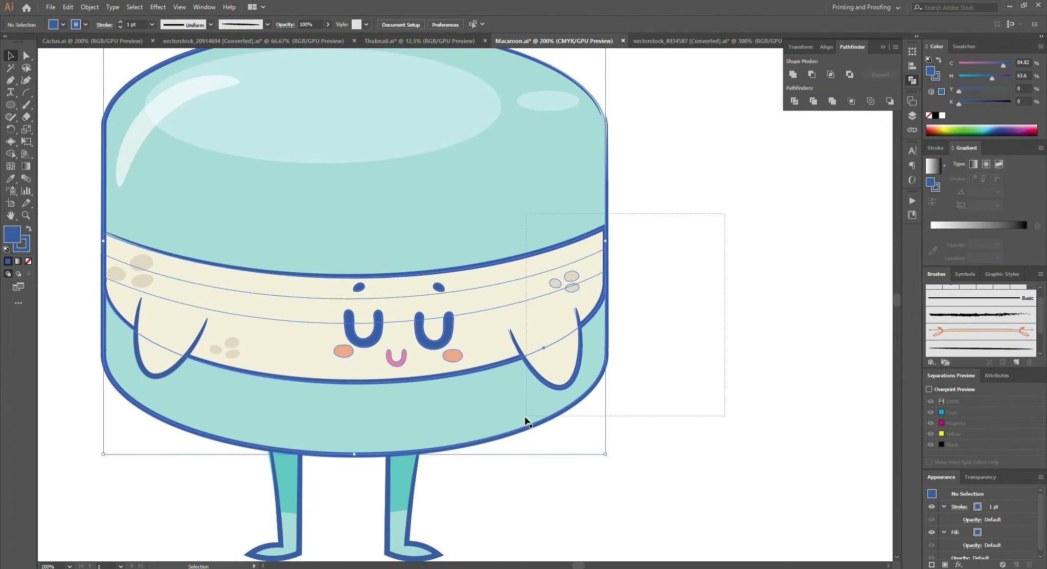
left_click(374, 327)
mouse_move(374, 328)
left_mouse_down()
mouse_move(462, 346)
mouse_move(442, 343)
left_mouse_up()
left_click(710, 335)
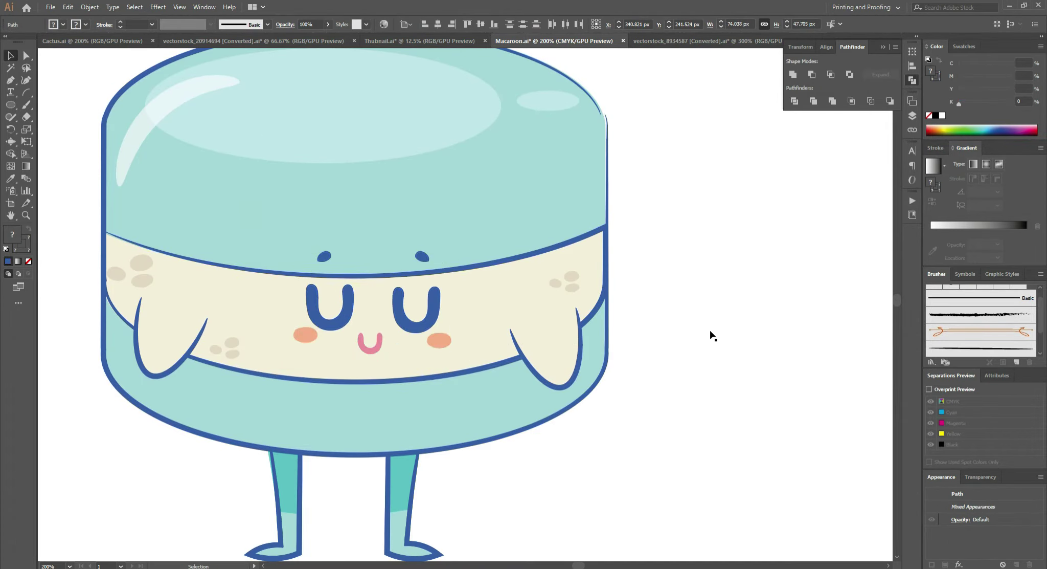
scroll(711, 334, "down", 2)
Step: Paint three short blue Paintbrush marks across the macaroon shell
key("b")
scroll(452, 273, "up", 2)
left_click_drag(376, 279, 380, 271)
left_click_drag(792, 207, 806, 215)
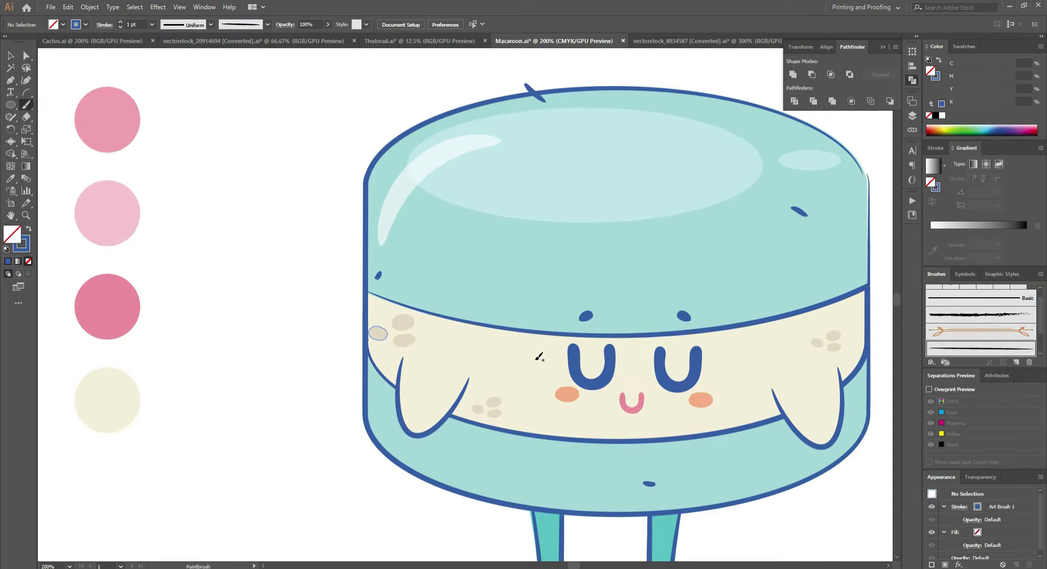
left_click_drag(478, 240, 488, 229)
scroll(760, 292, "down", 2)
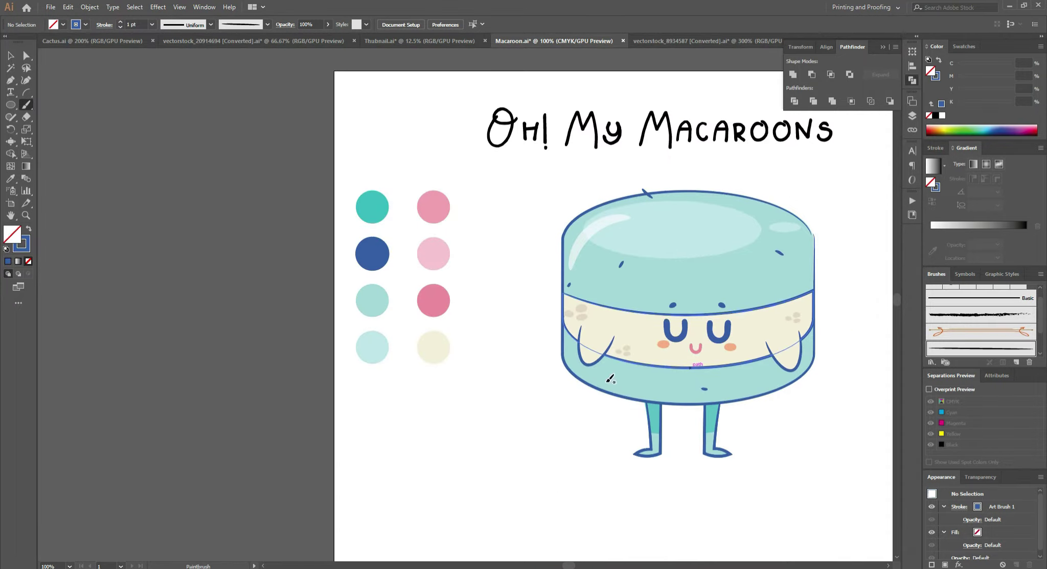
Step: Set the brush stroke colour to white from the stroke swatches
key("x")
left_click(85, 25)
left_click(47, 41)
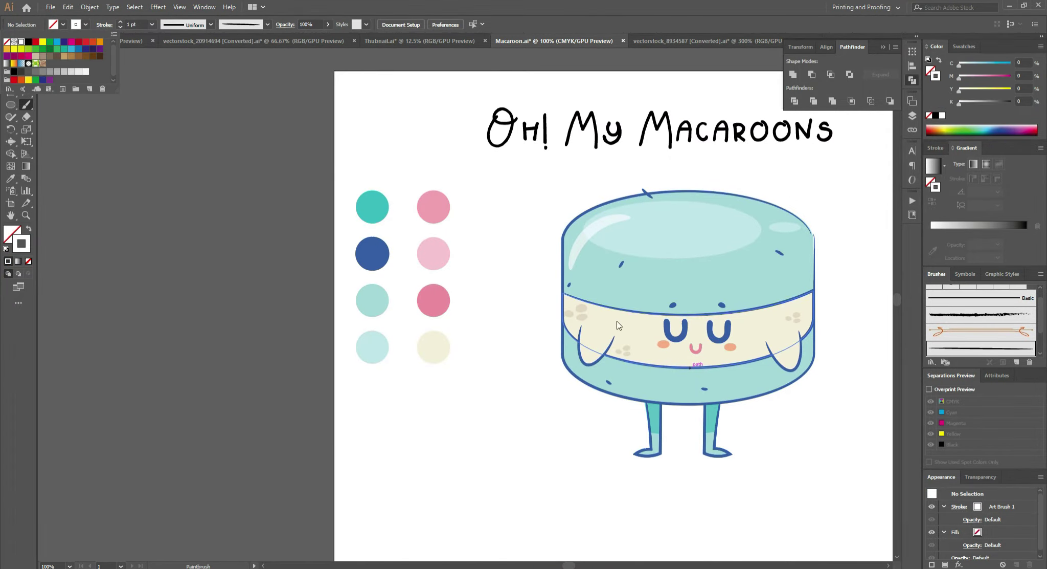
key("Escape")
scroll(744, 332, "up", 2)
scroll(398, 341, "down", 3)
left_click(26, 92)
scroll(512, 282, "up", 2)
Step: Draw an arc over the turquoise macaroon's top, reflect it, and rotate it flat along the lid
left_click_drag(717, 218, 684, 189)
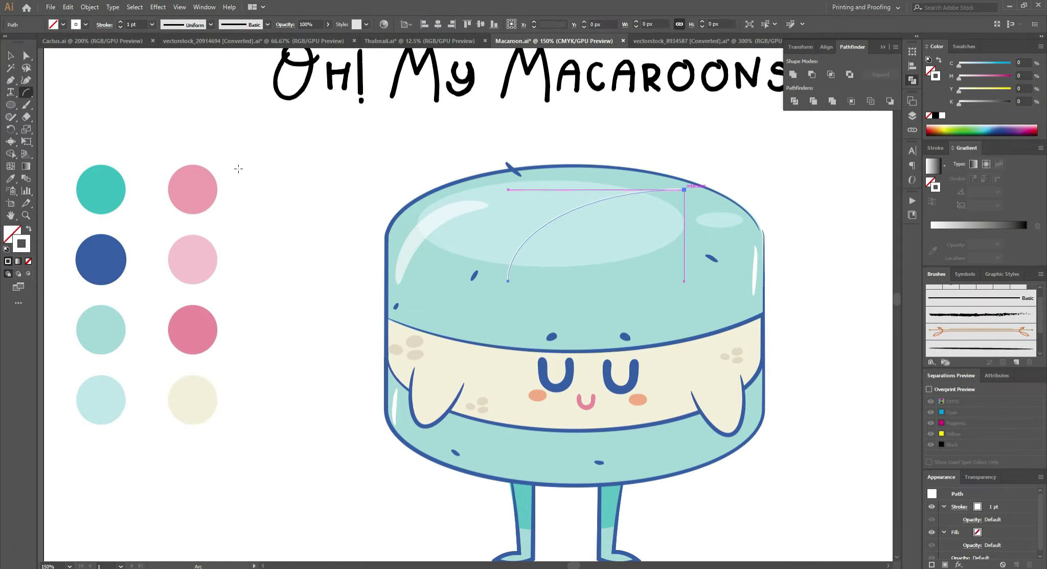
right_click(552, 209)
left_click(603, 399)
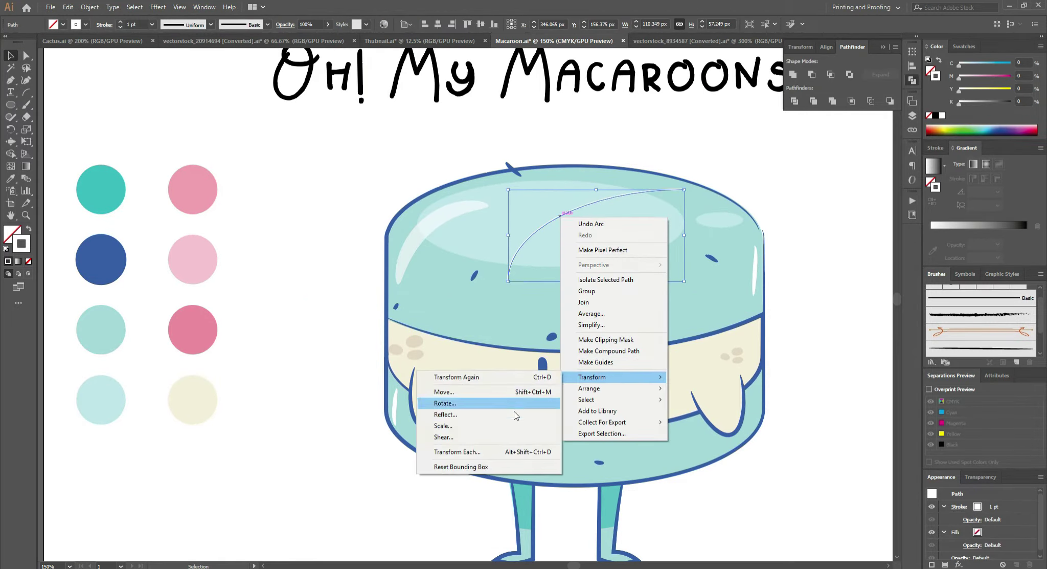
left_click(439, 402)
left_click(88, 164)
mouse_move(682, 294)
left_mouse_down()
mouse_move(643, 247)
mouse_move(712, 268)
mouse_move(634, 302)
left_mouse_up()
right_click(634, 307)
left_click(772, 505)
left_click(88, 164)
mouse_move(720, 288)
left_mouse_down()
mouse_move(607, 380)
mouse_move(551, 253)
left_mouse_up()
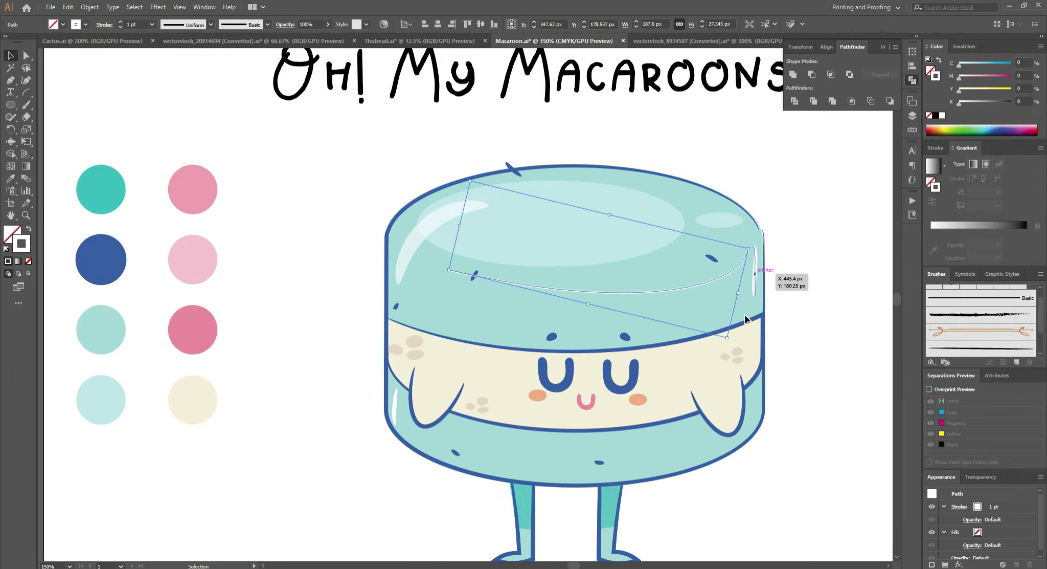
left_click_drag(745, 319, 678, 287)
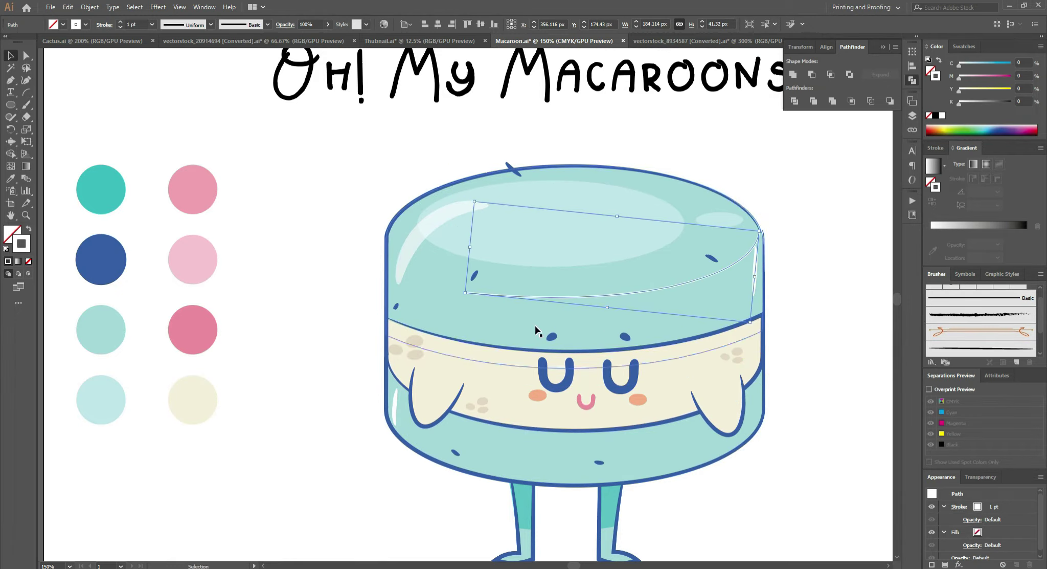
Step: Eyedrop the blue Art Brush outline stroke onto the new arc
key("i")
left_click(387, 230)
key("v")
left_click(474, 275)
key("ctrl+equal")
key("ctrl+equal")
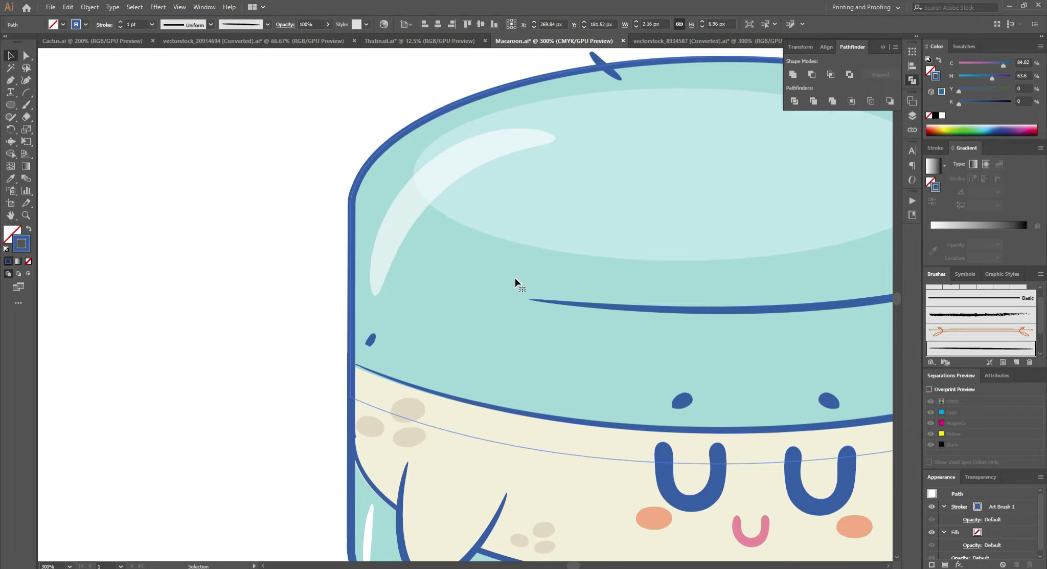
key("ctrl+minus")
Step: Scale the macaroon down and place a reflected copy to its right
key("ctrl+shift+a")
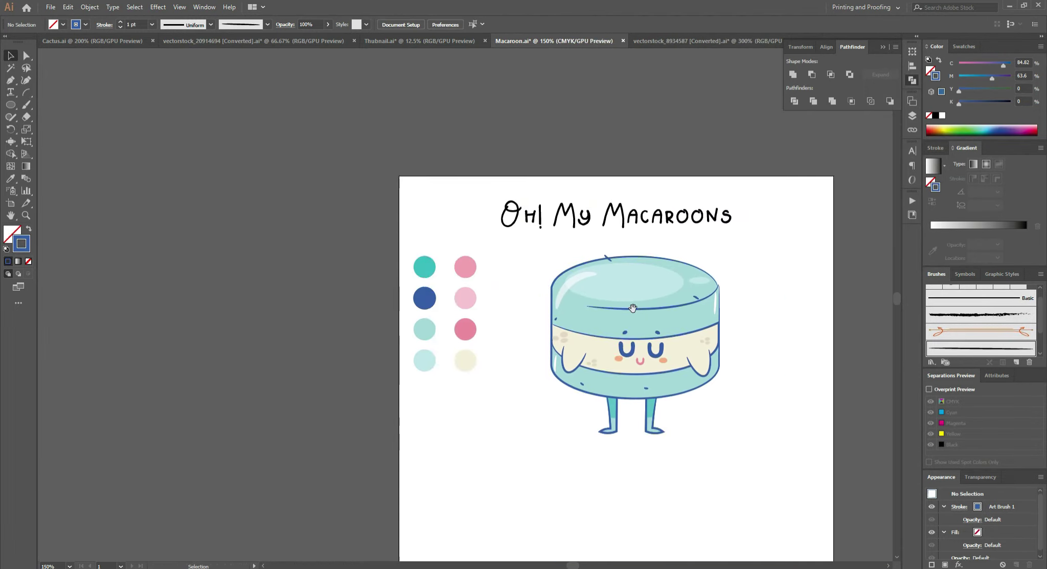
key("ctrl+minus")
key("ctrl+minus")
mouse_move(409, 307)
left_mouse_down()
mouse_move(385, 519)
mouse_move(372, 496)
left_mouse_up()
left_click_drag(334, 454, 470, 454)
right_click(470, 454)
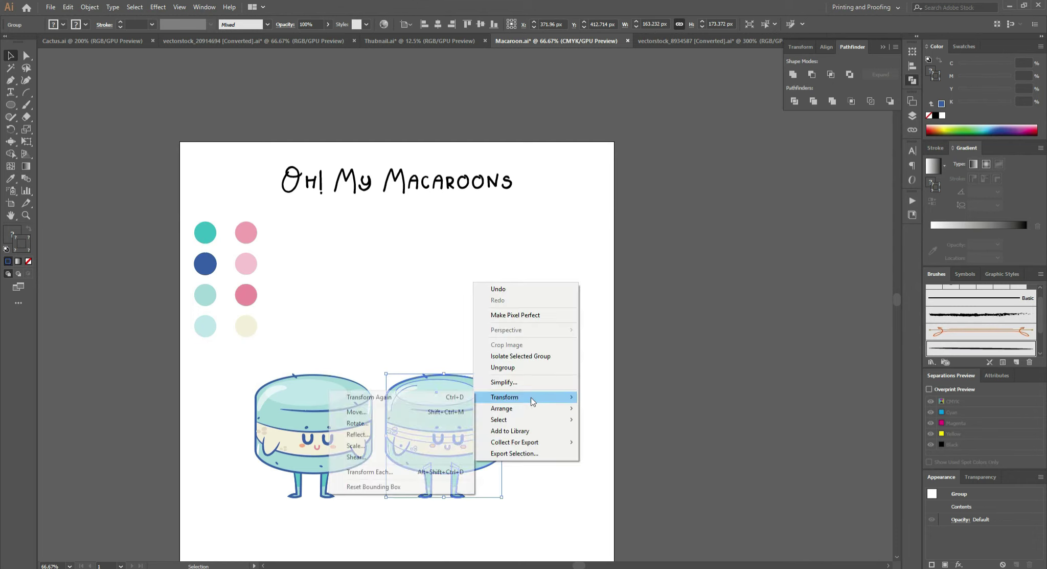
left_click(402, 423)
key("Return")
Step: Zoom in on both macaroons and begin eyedropping pink onto the copy's top shell
key("ctrl+z")
left_click(352, 287)
key("ctrl+plus")
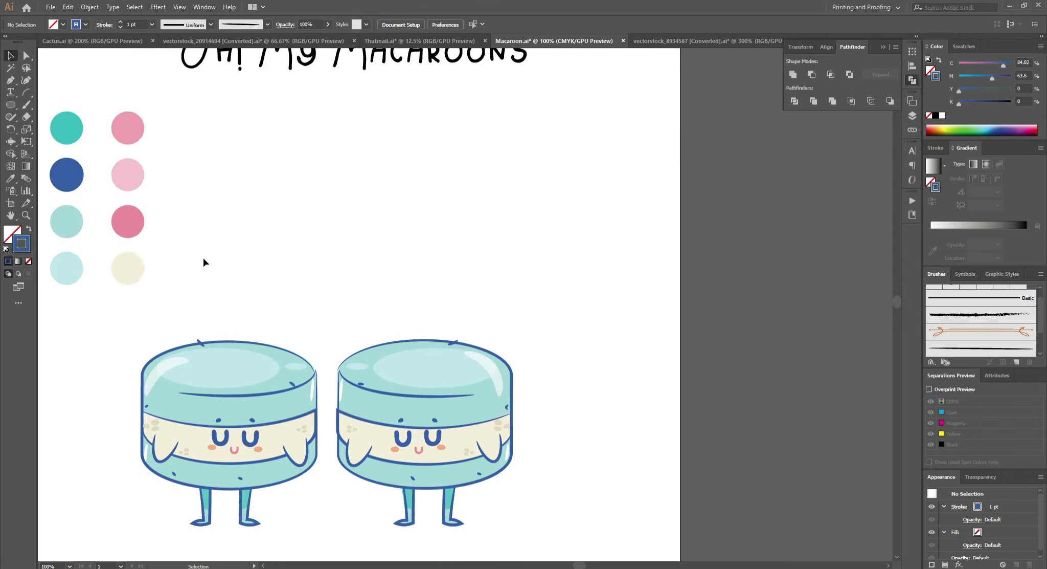
key("i")
left_click(128, 128)
Step: Turn the copy's top shell pink and its highlight light pink
left_click(435, 367, "ctrl")
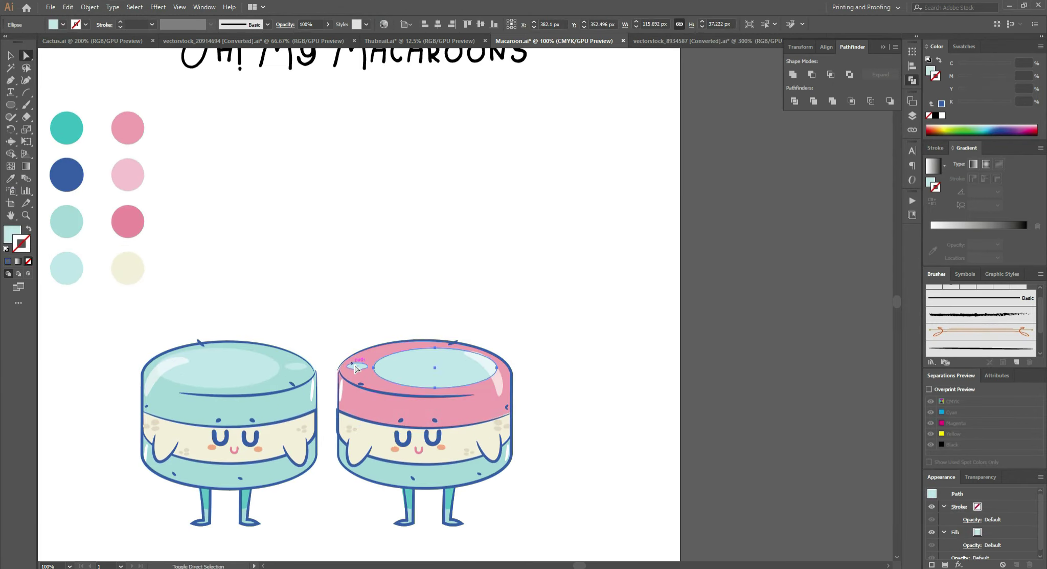
left_click(128, 174)
scroll(395, 471, "up", 5)
left_click(374, 404, "ctrl")
scroll(374, 404, "down", 3)
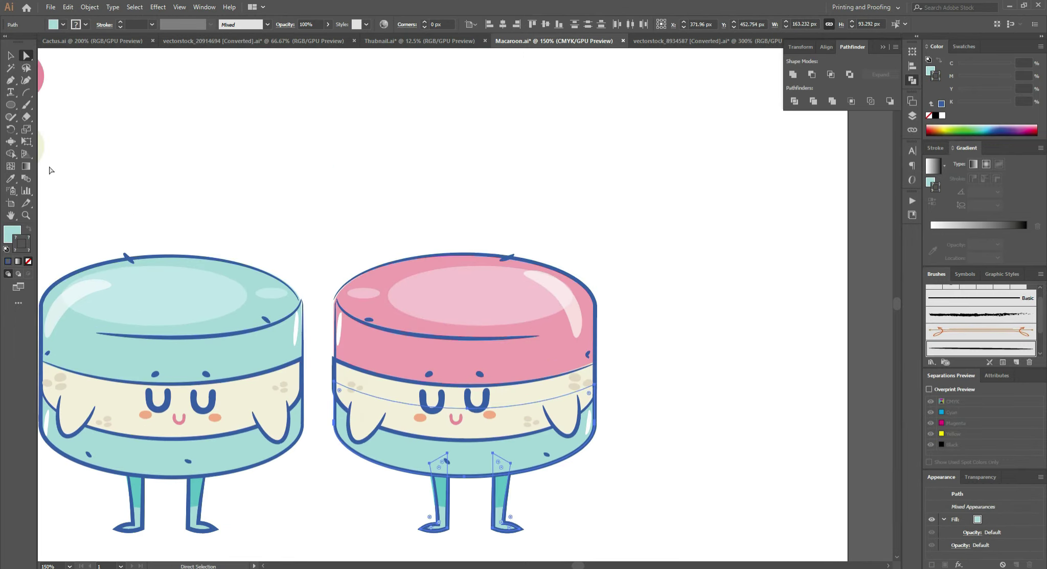
scroll(307, 153, "up", 5)
scroll(359, 75, "down", 5)
Step: Direct-select the copy's individual parts and turn its filling spots pink
key("a")
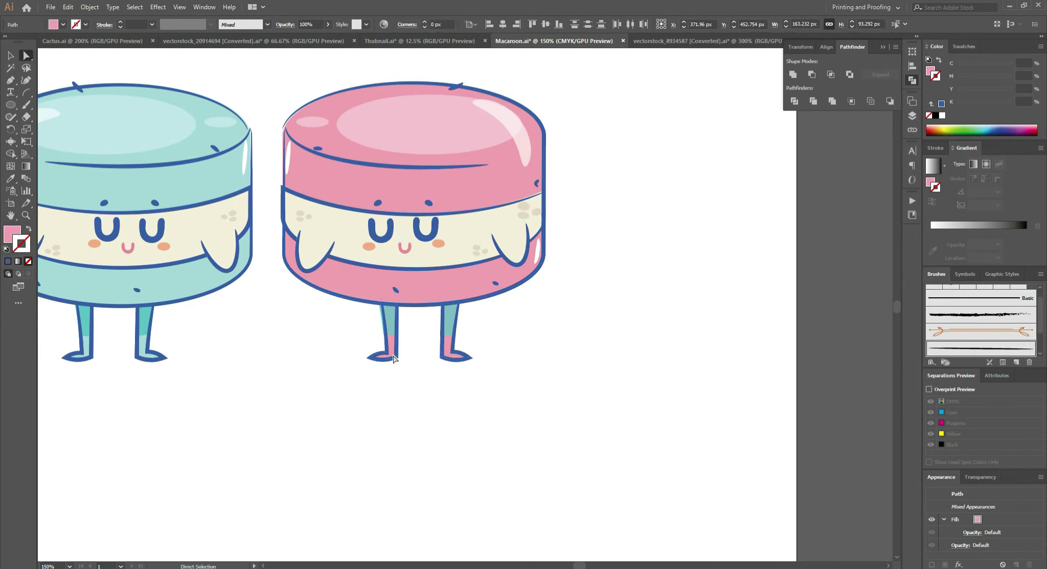
scroll(385, 351, "up", 3, "alt")
key("ctrl+0")
key("v")
scroll(488, 344, "up", 5, "alt")
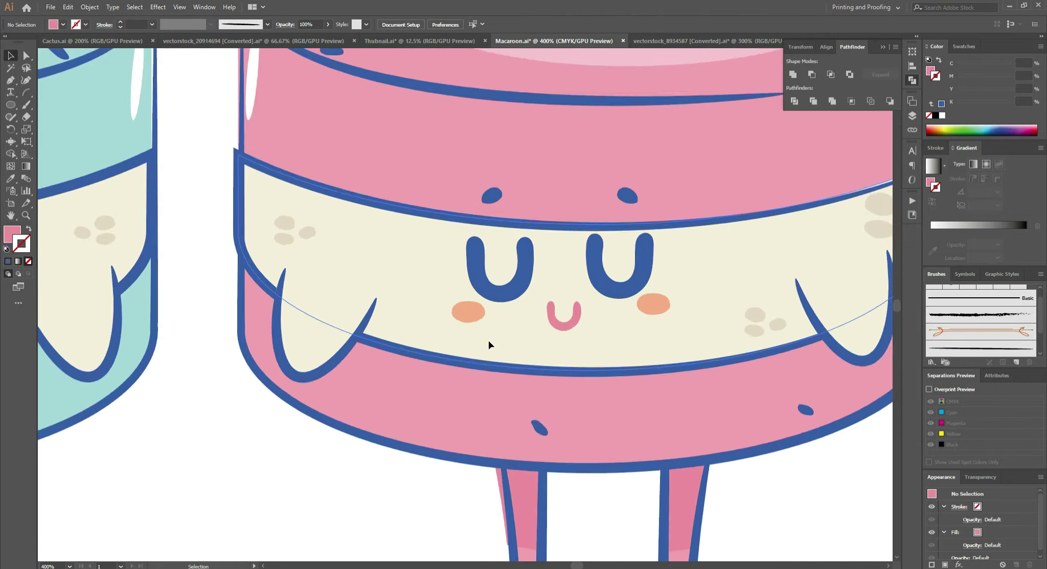
scroll(613, 307, "down", 1, "alt")
key("a")
key("ctrl+shift+a")
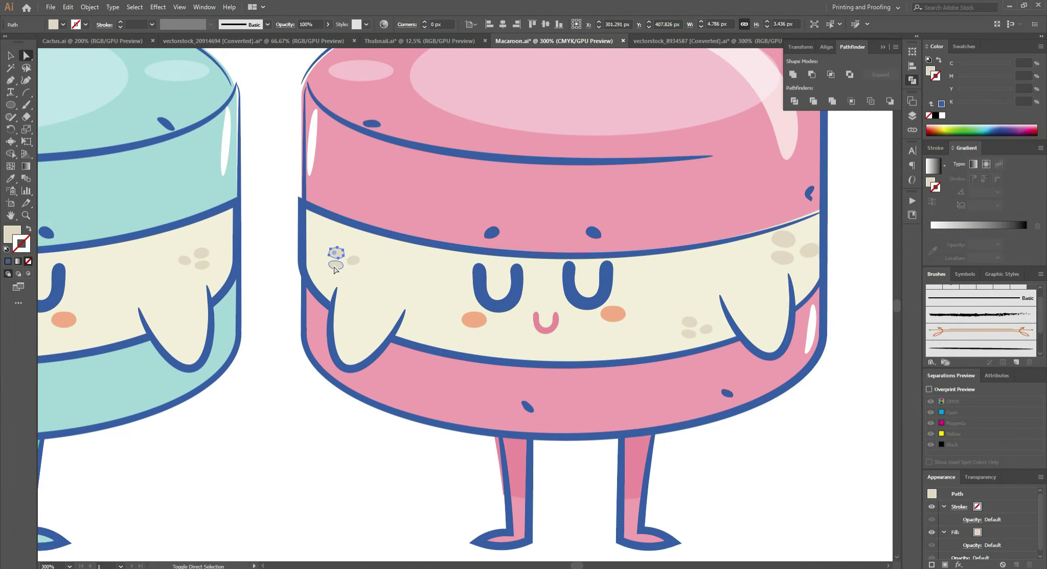
key("ctrl+0")
left_click(225, 176)
scroll(368, 389, "up", 3, "alt")
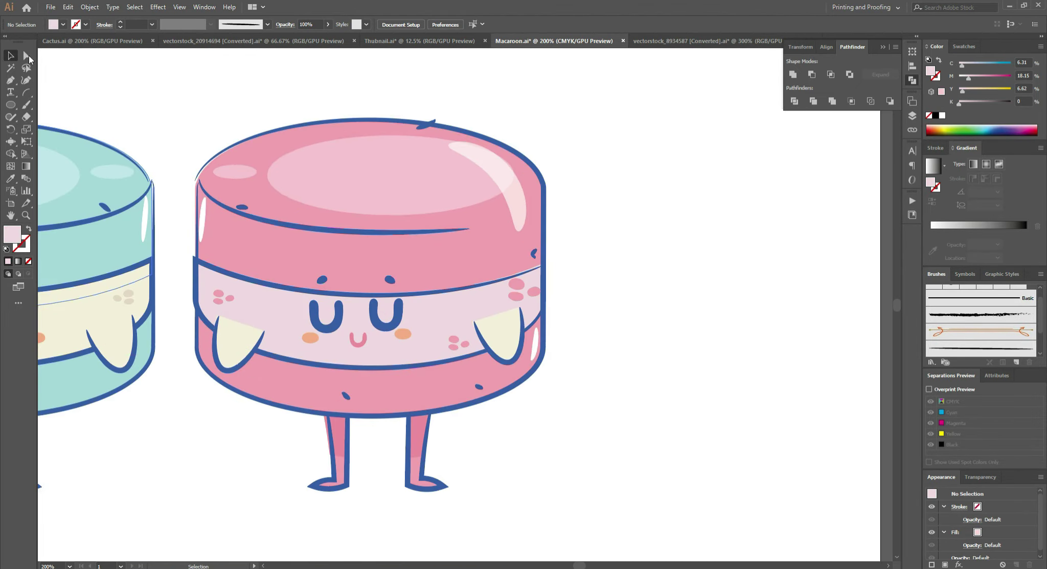
Step: Fill the two cream fangs light pink and give them a blue outline
left_click(27, 56)
left_click(506, 340)
left_click(10, 178)
left_click(286, 353)
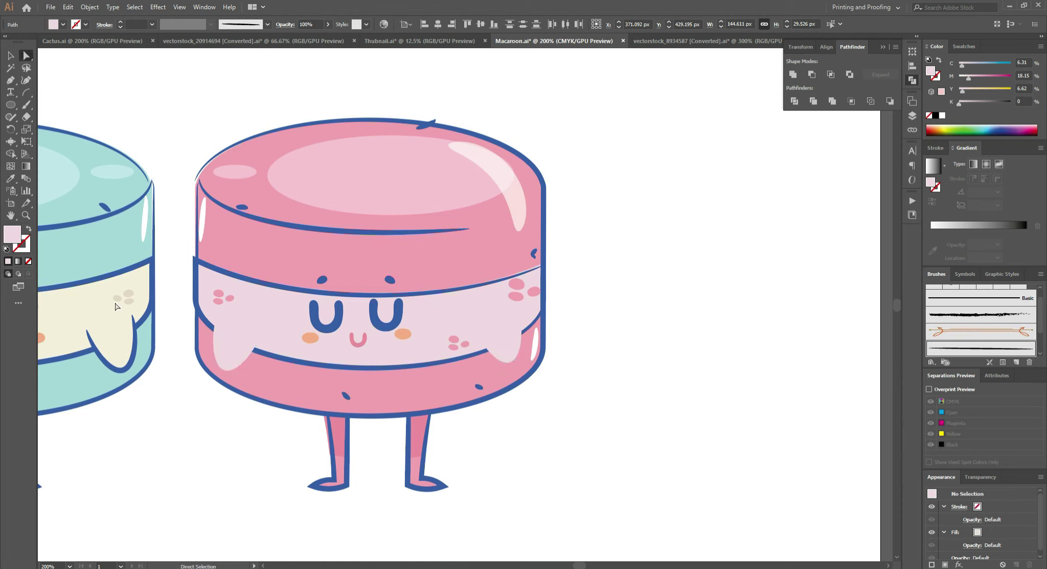
left_click(195, 287)
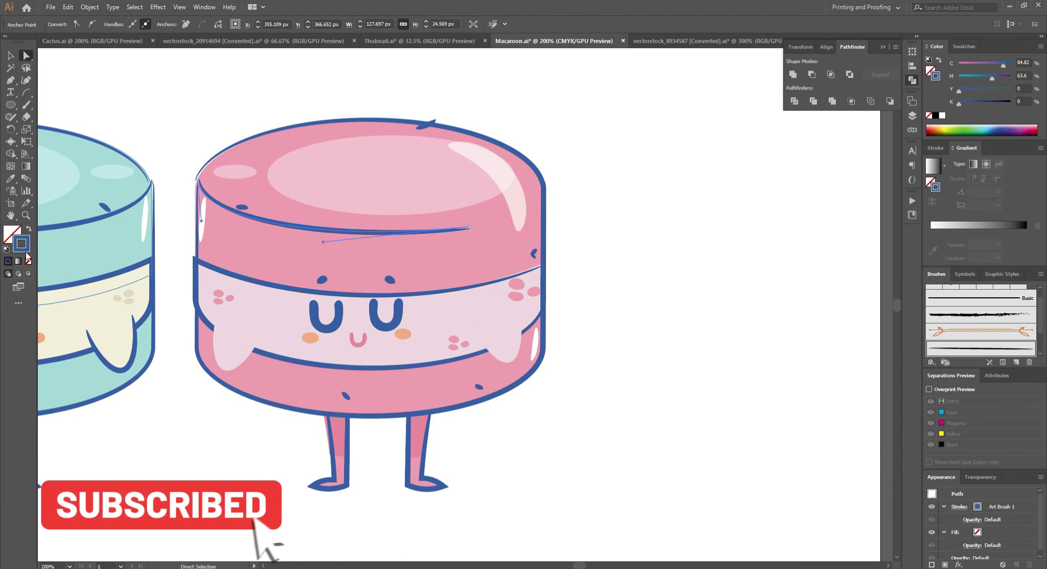
double_click(12, 234)
left_click(254, 41)
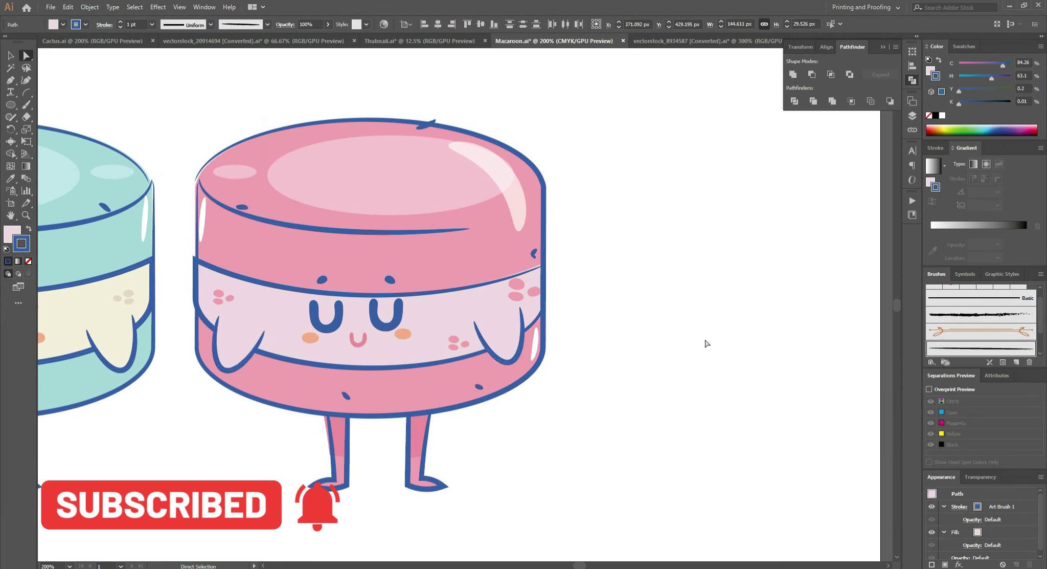
left_click_drag(683, 448, 497, 345)
scroll(498, 345, "up", 3)
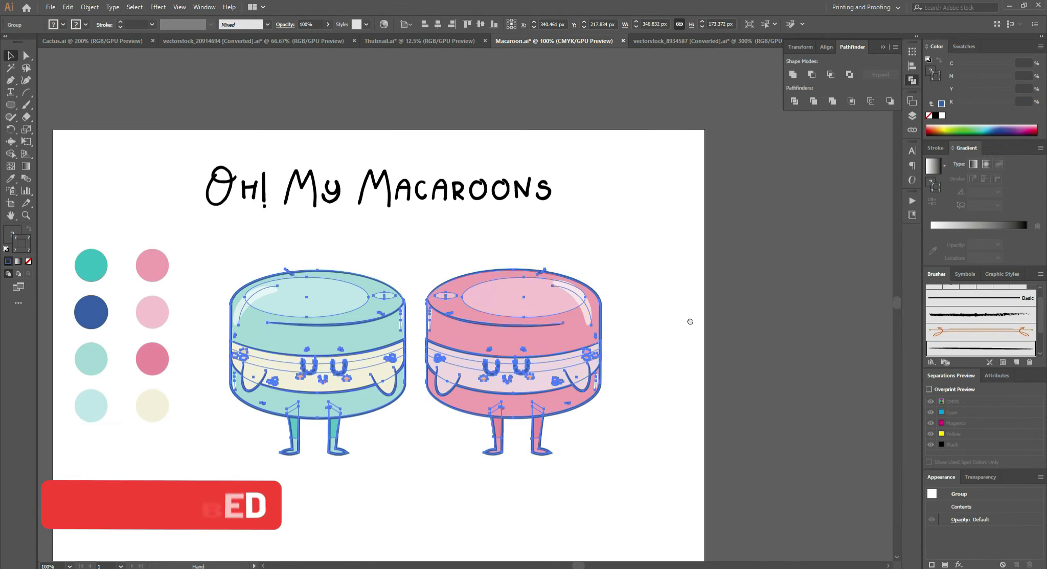
Step: Unite an ellipse and its rotated copy into a heart filled dark pink with no stroke
scroll(497, 345, "left", 5)
left_click_drag(340, 463, 365, 509)
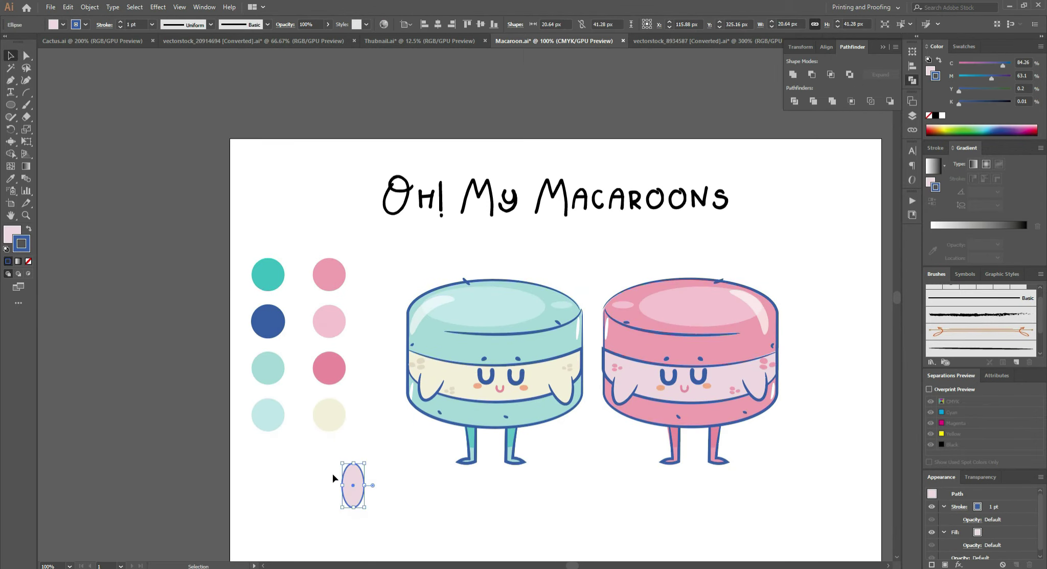
scroll(354, 511, "up", 3)
left_click_drag(402, 382, 401, 382)
left_click_drag(411, 423, 271, 374)
left_click(793, 74)
scroll(402, 426, "down", 3)
key("i")
left_click(316, 295)
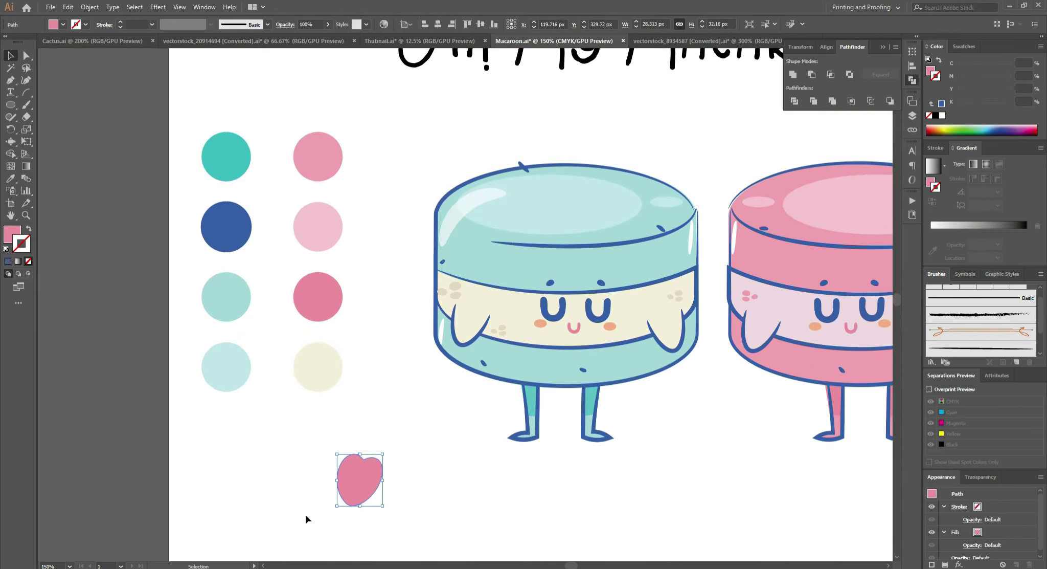
Step: Add a reflected copy of the heart so two hearts sit above the macaroons
key("a")
scroll(338, 506, "up", 5)
key("v")
scroll(205, 450, "down", 3)
right_click(273, 424)
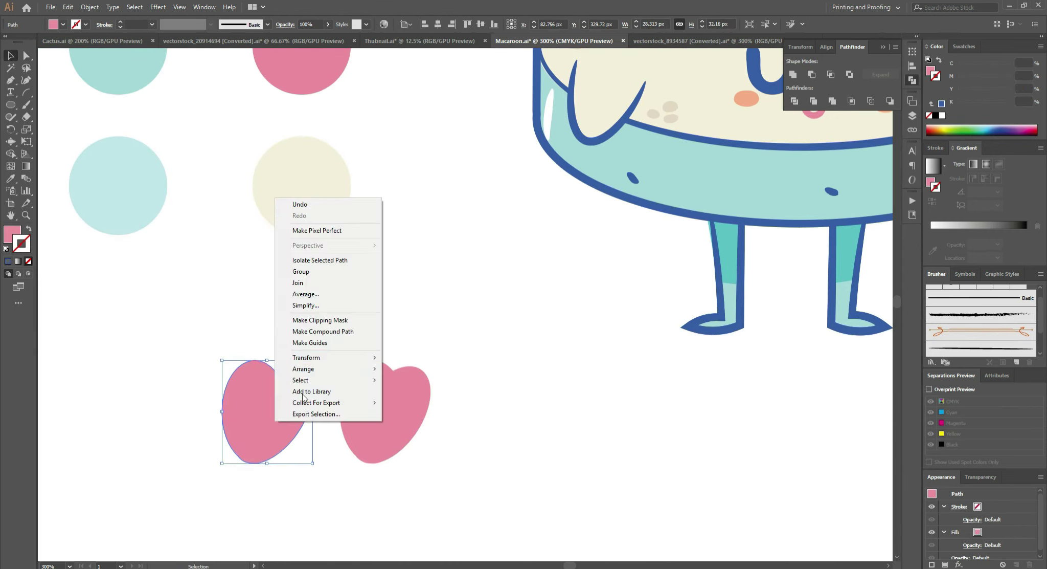
left_click(222, 394)
key("Return")
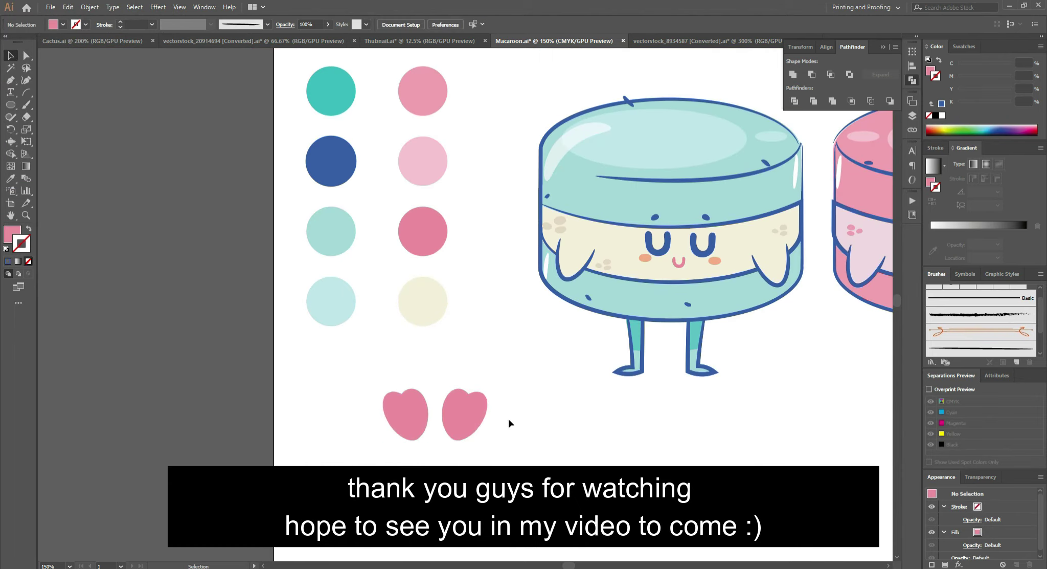
left_click(506, 125)
Step: Direct-select the left heart and eyedrop the light-pink palette swatch onto it
key("a")
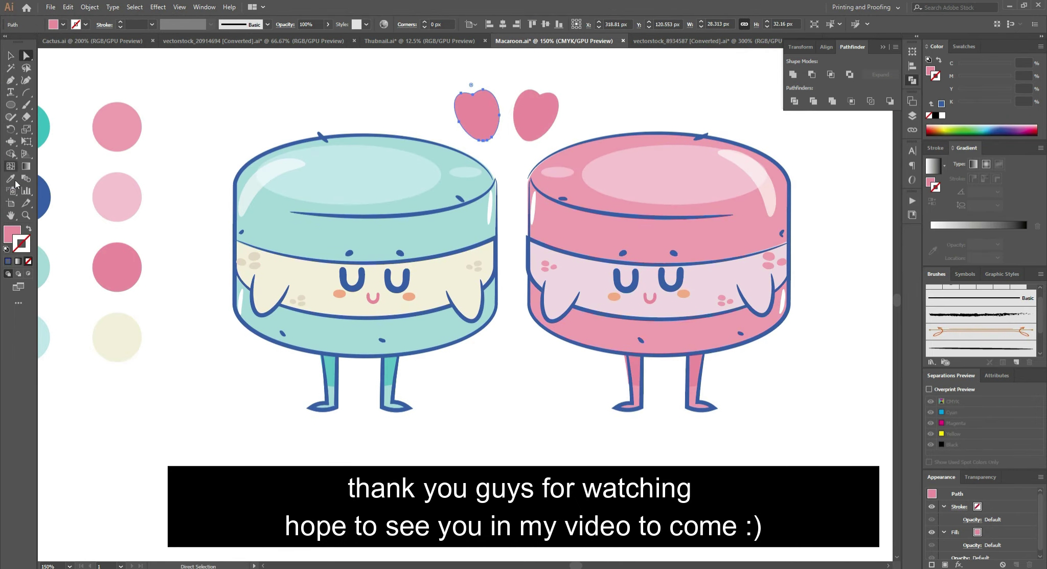
left_click(11, 178)
left_click(117, 196)
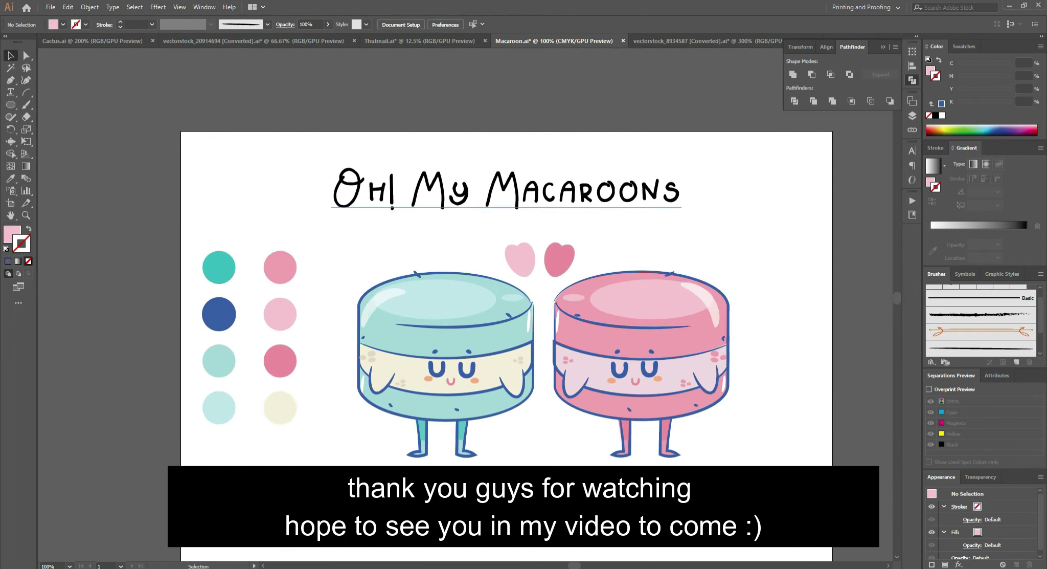